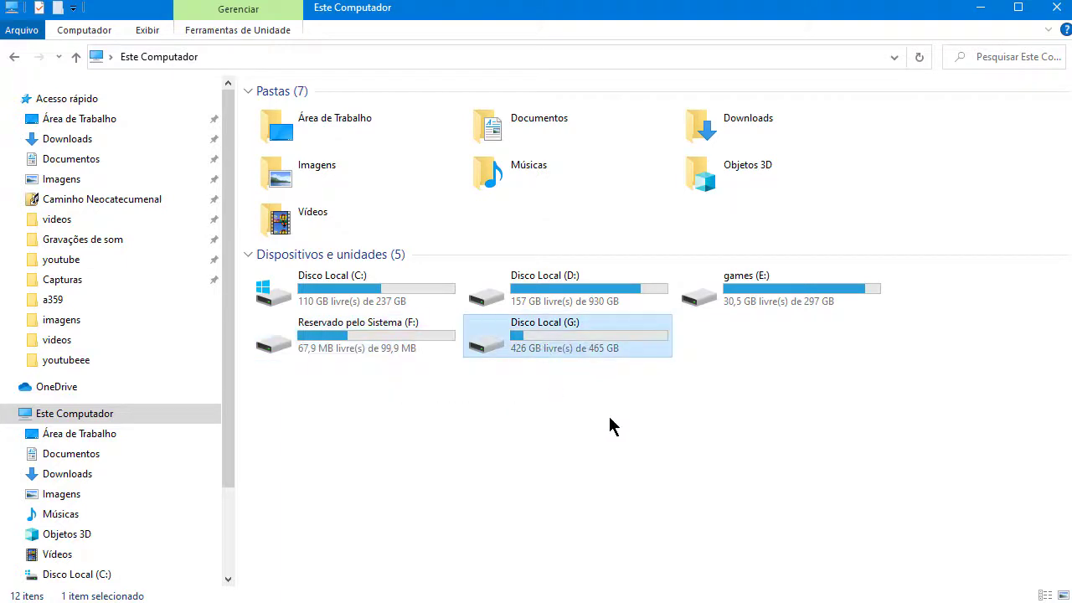
{"action": "left_click_drag", "start_coordinate": [596, 459], "coordinate": [467, 455]}
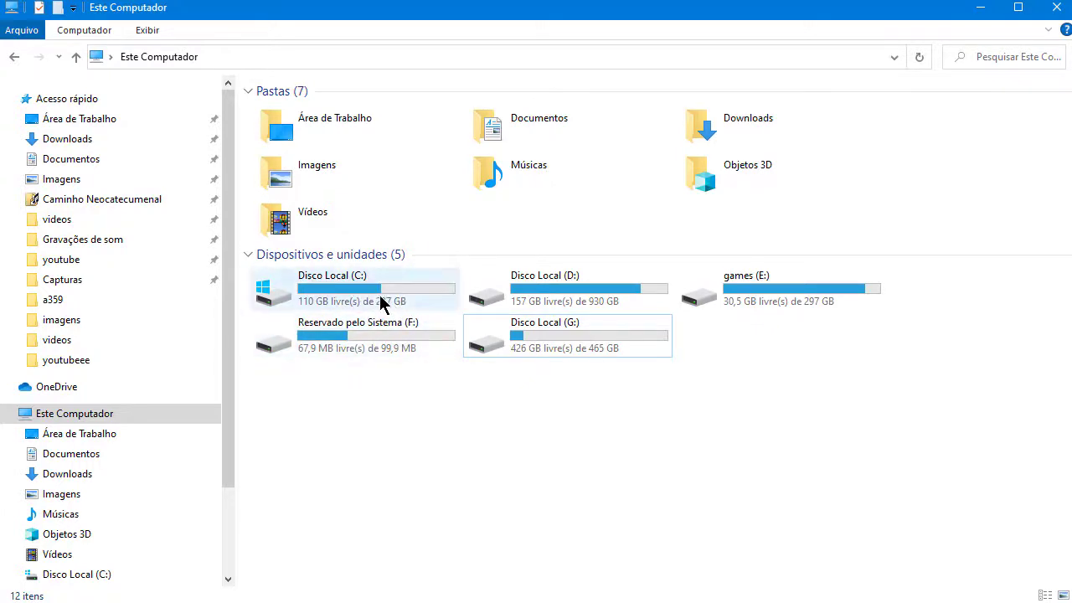
{"action": "left_click_drag", "start_coordinate": [624, 454], "coordinate": [382, 348]}
{"action": "left_click", "coordinate": [494, 443]}
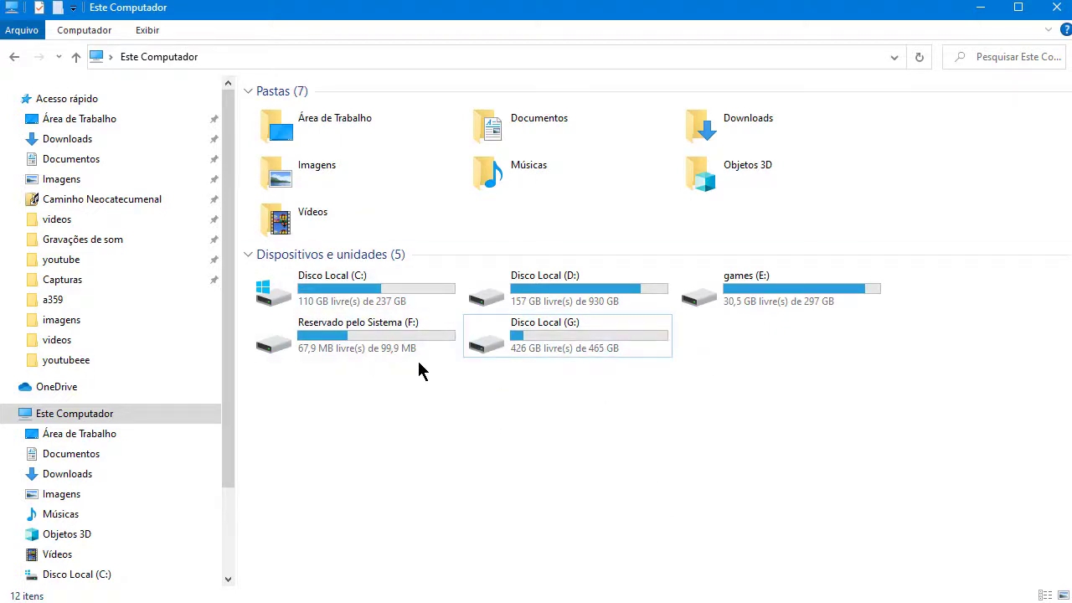
{"action": "left_click_drag", "start_coordinate": [612, 429], "coordinate": [376, 337]}
{"action": "left_click", "coordinate": [399, 433]}
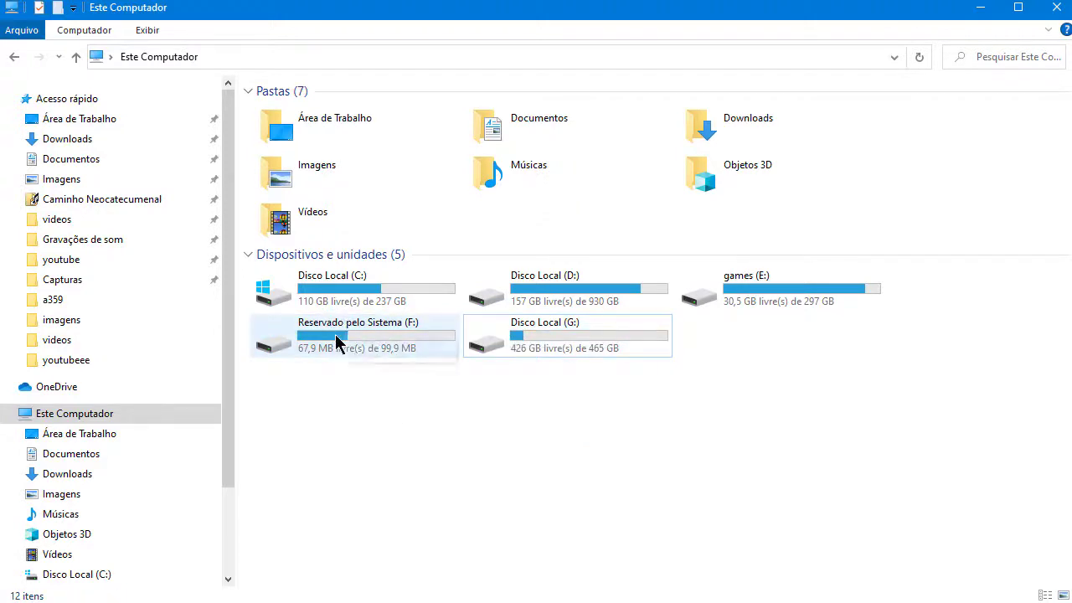
{"action": "mouse_move", "coordinate": [358, 350]}
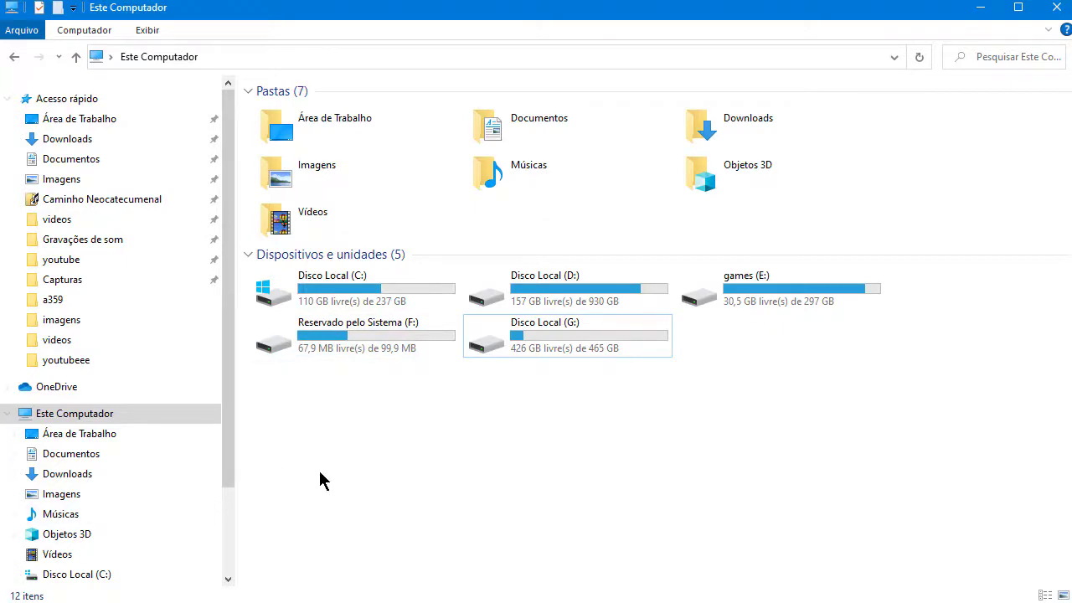
Search Windows for "discos" and open the tool for creating and formatting hard disk partitions
{"action": "key", "text": "super+s"}
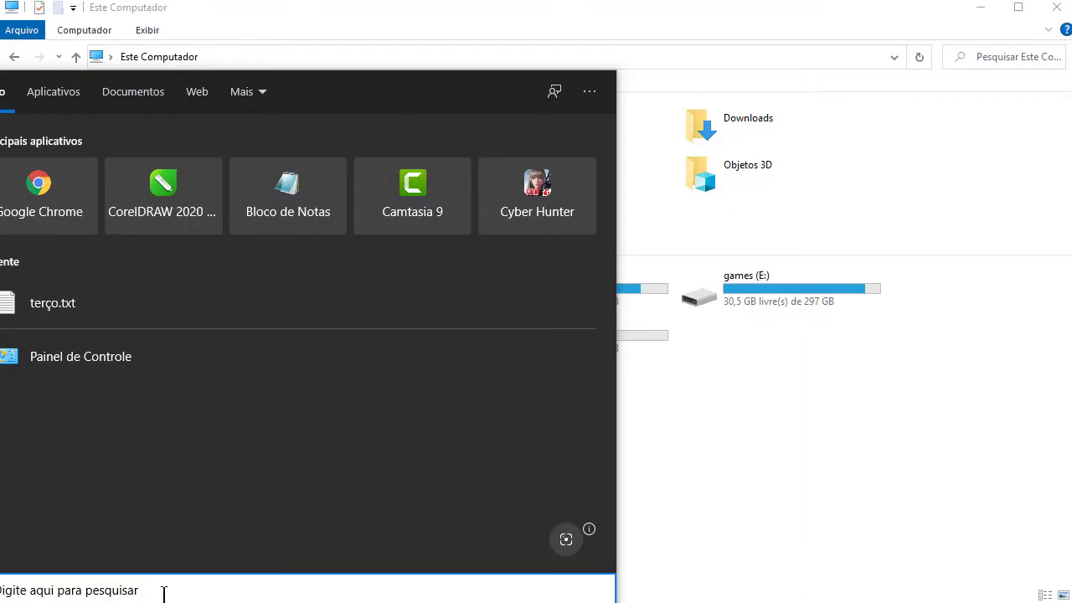
{"action": "type", "text": "discos"}
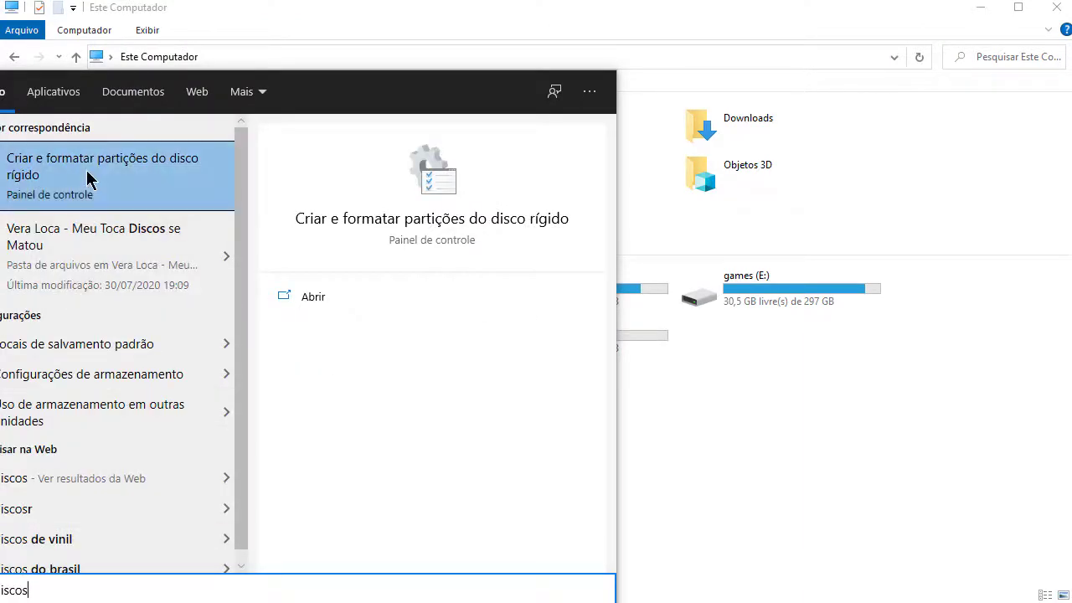
{"action": "left_click", "coordinate": [143, 170]}
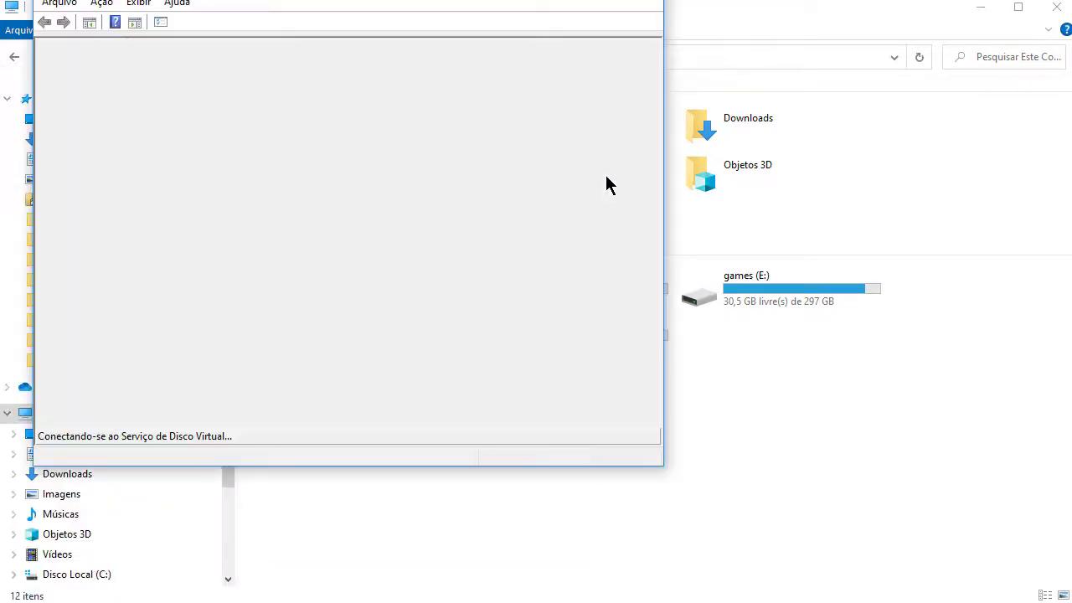
Reposition and enlarge the disk management window so it fills most of the screen
{"action": "left_click_drag", "start_coordinate": [464, 4], "coordinate": [626, 84]}
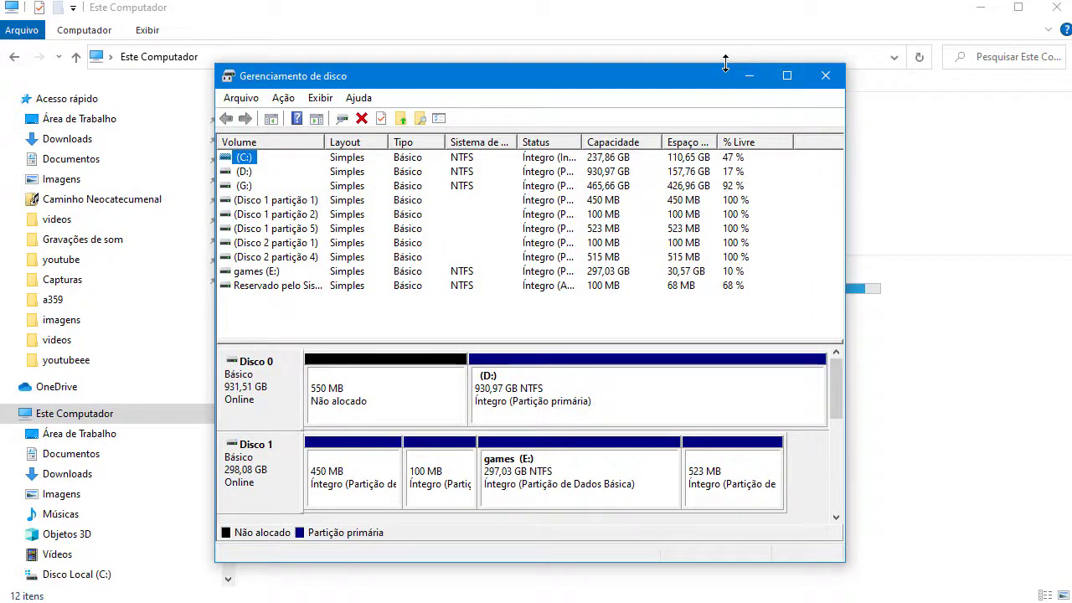
{"action": "left_click_drag", "start_coordinate": [727, 65], "coordinate": [727, 2]}
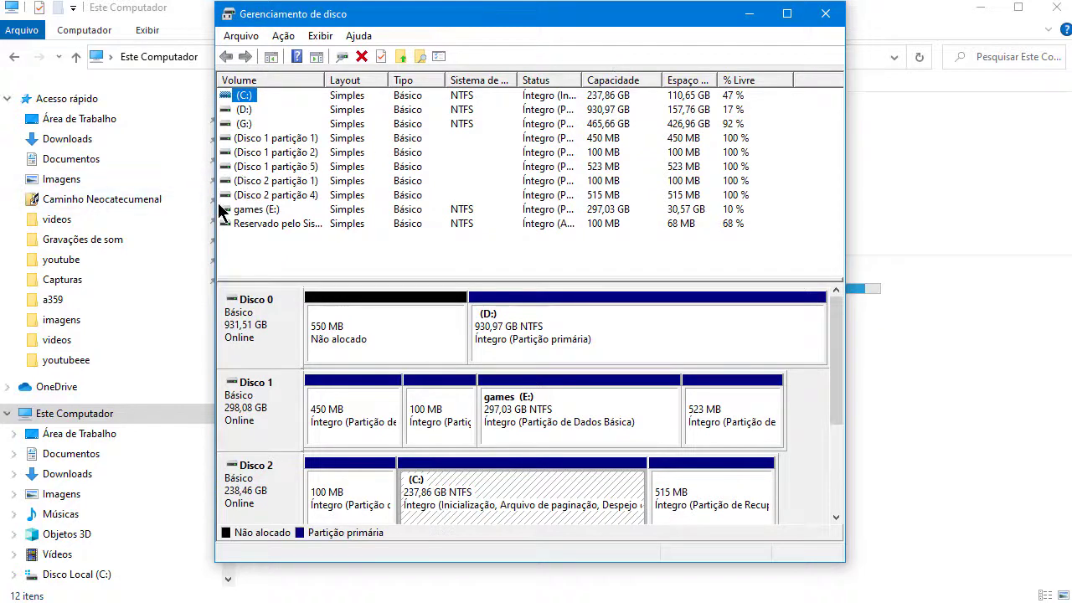
{"action": "left_click_drag", "start_coordinate": [214, 206], "coordinate": [2, 195]}
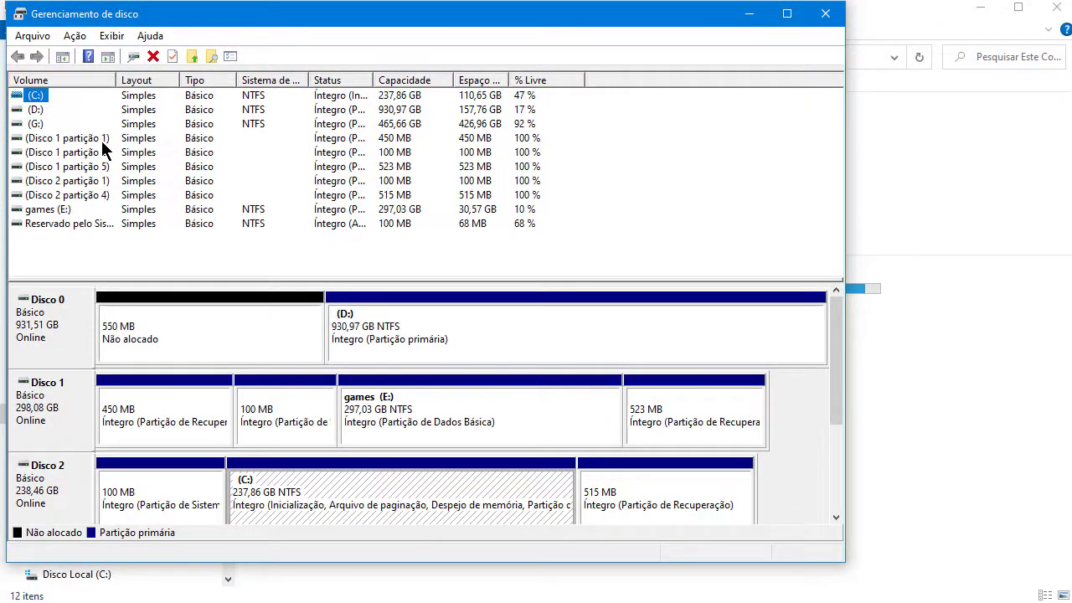
{"action": "left_click_drag", "start_coordinate": [844, 181], "coordinate": [1027, 180]}
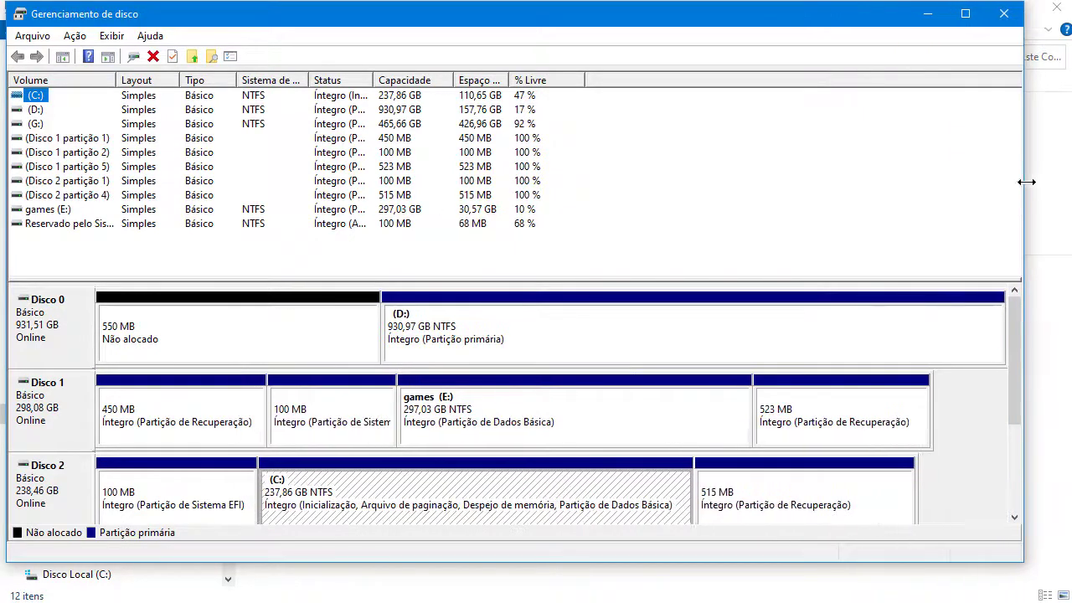
Examine the partitions on Disco 6 and Disco 2 in the graphical disk view
{"action": "left_click_drag", "start_coordinate": [1017, 368], "coordinate": [1015, 428]}
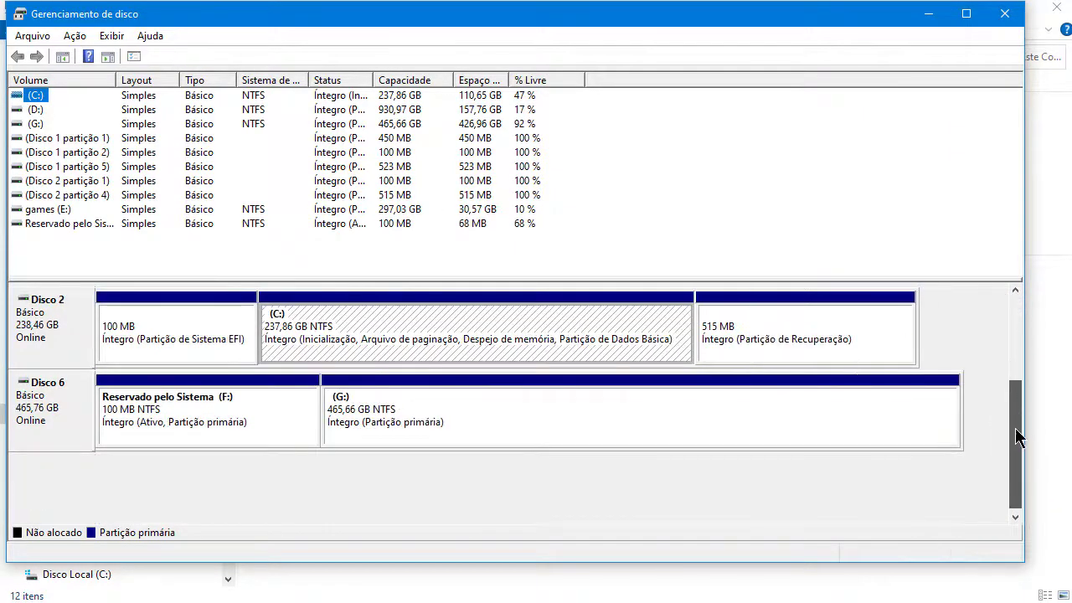
{"action": "left_click", "coordinate": [431, 409]}
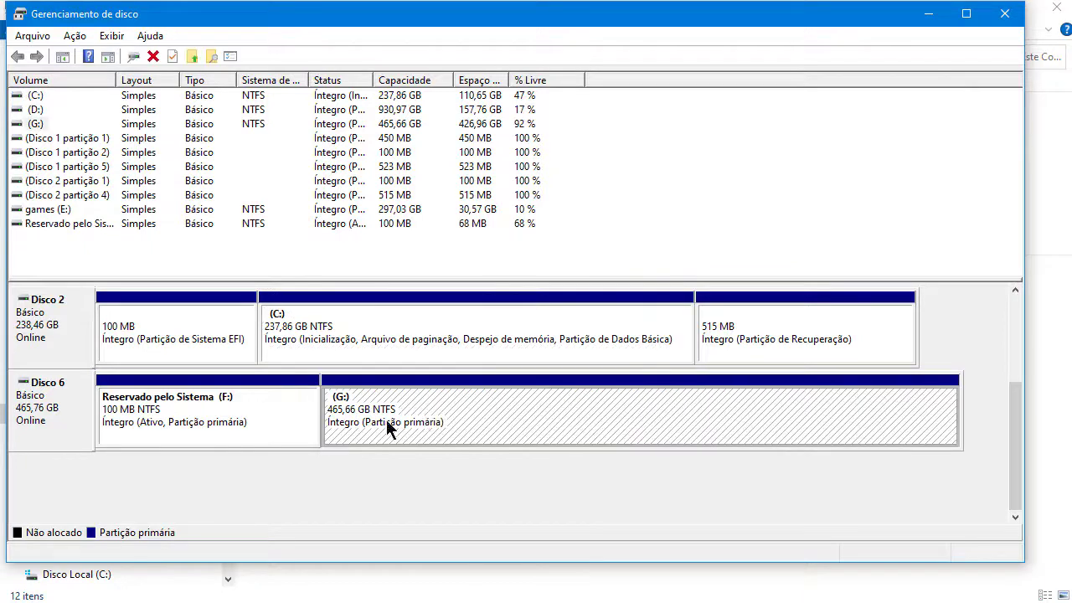
{"action": "left_click", "coordinate": [242, 425]}
{"action": "left_click", "coordinate": [413, 425]}
{"action": "left_click", "coordinate": [230, 427]}
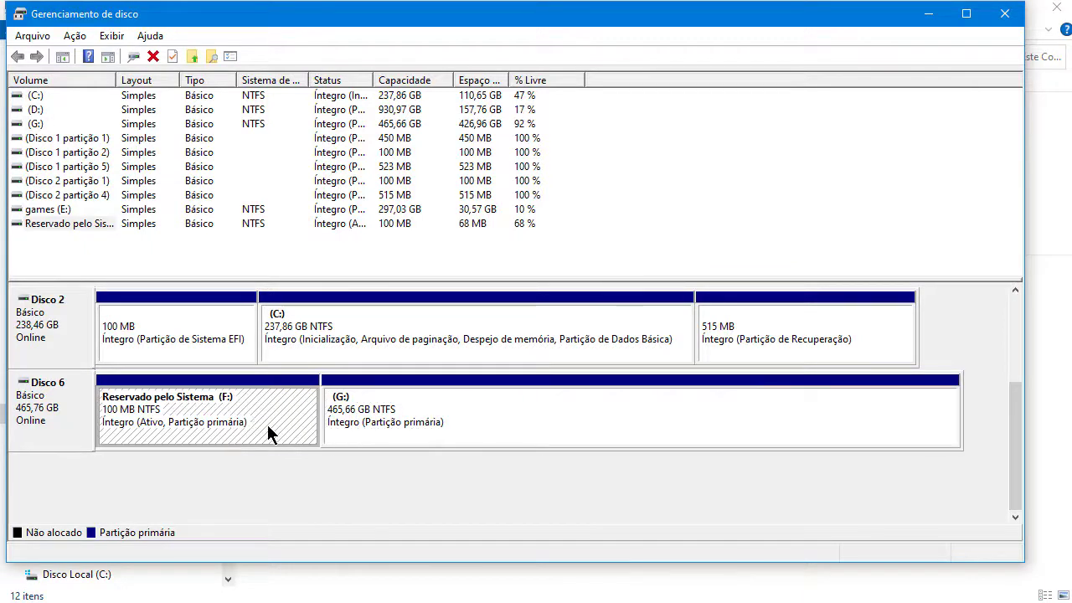
{"action": "left_click", "coordinate": [431, 425]}
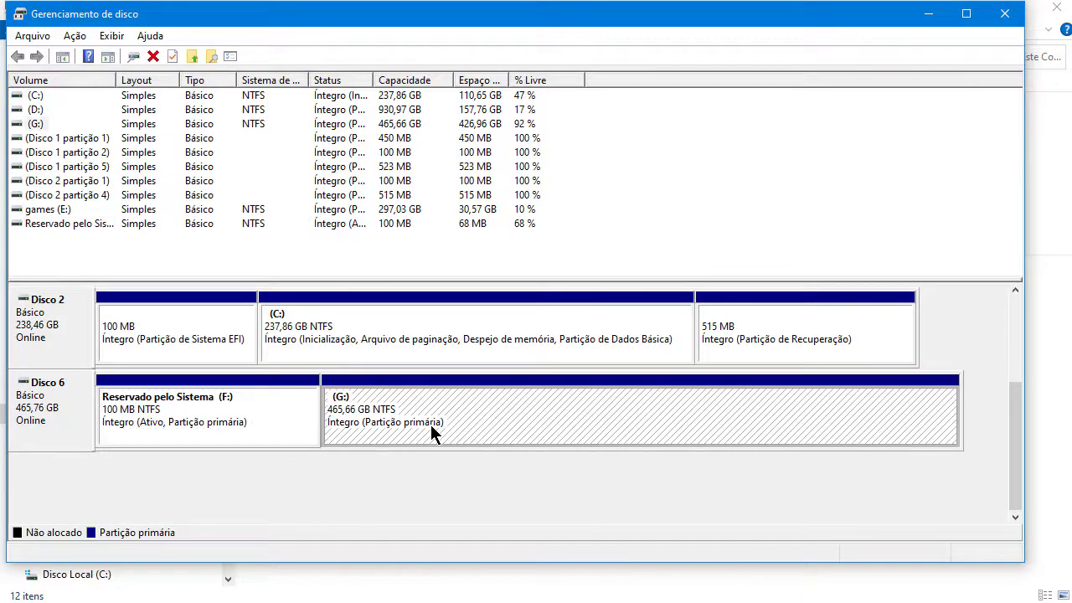
{"action": "left_click", "coordinate": [425, 494]}
{"action": "left_click", "coordinate": [183, 341]}
{"action": "left_click", "coordinate": [361, 340]}
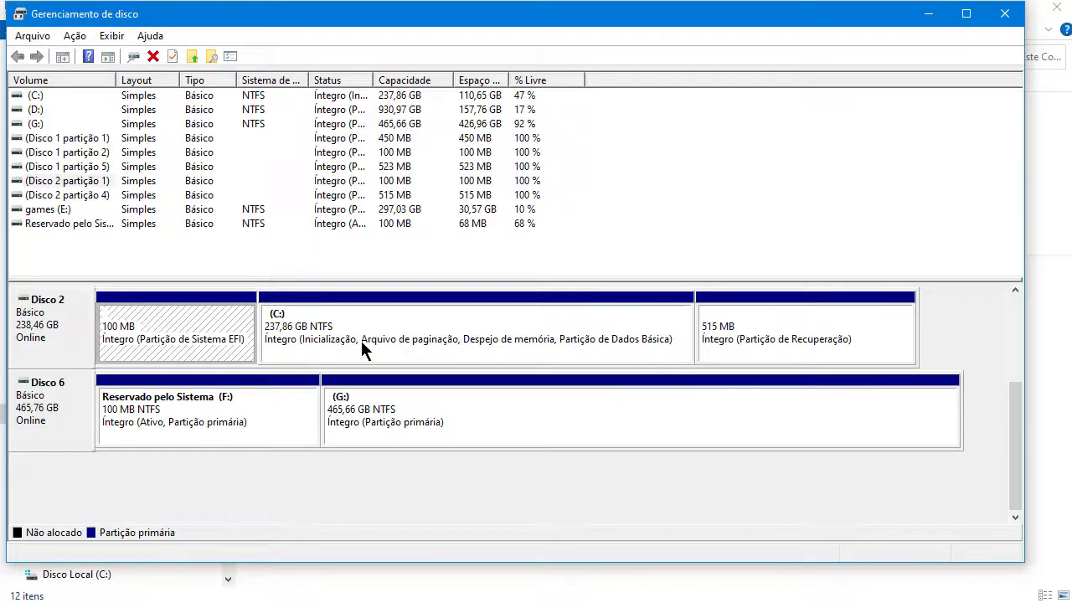
{"action": "left_click", "coordinate": [743, 341]}
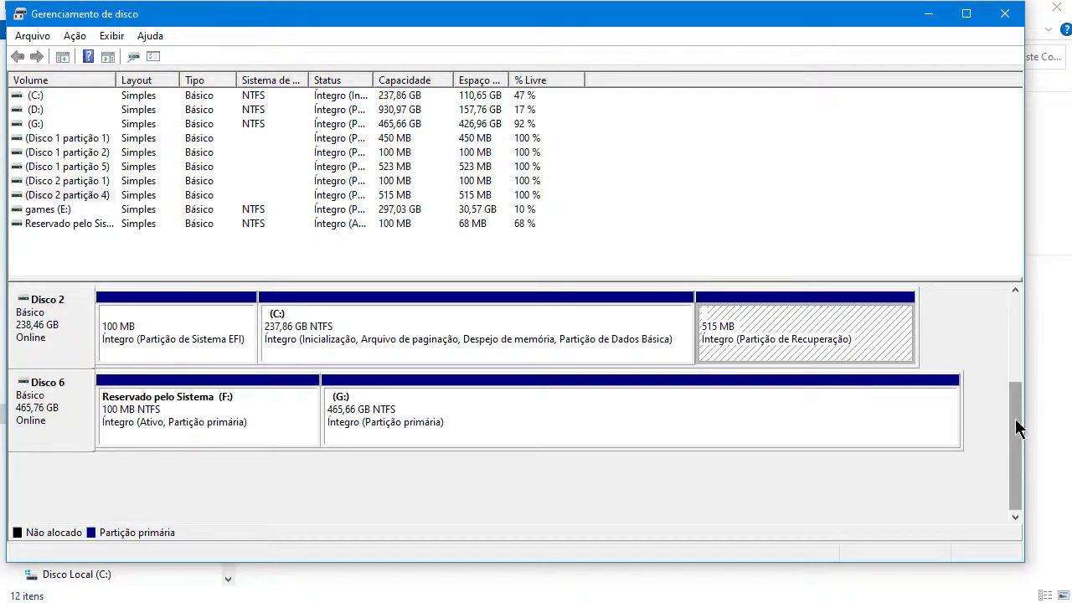
Check the unallocated space on Disco 0 and compare the F: and G: partitions on Disco 6
{"action": "left_click_drag", "start_coordinate": [1014, 419], "coordinate": [1013, 336]}
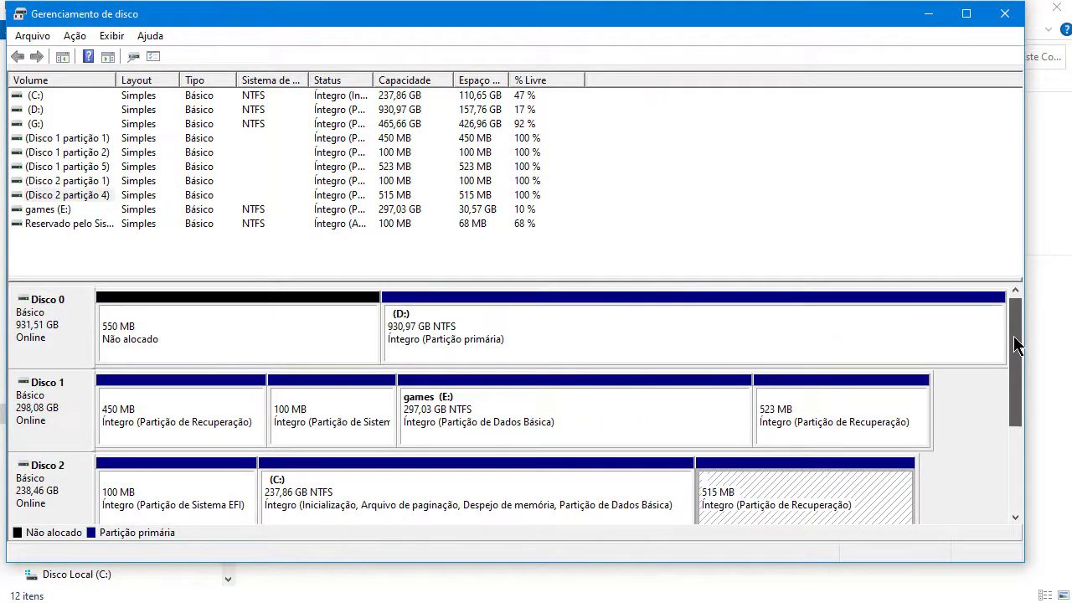
{"action": "left_click", "coordinate": [207, 335]}
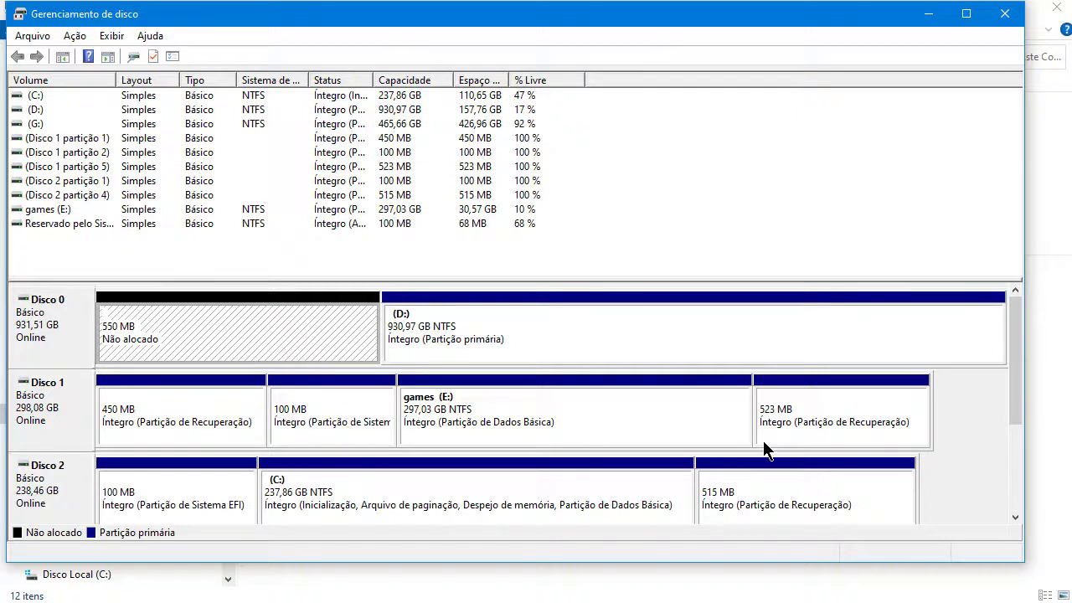
{"action": "left_click_drag", "start_coordinate": [1015, 363], "coordinate": [1010, 465]}
{"action": "left_click", "coordinate": [187, 428]}
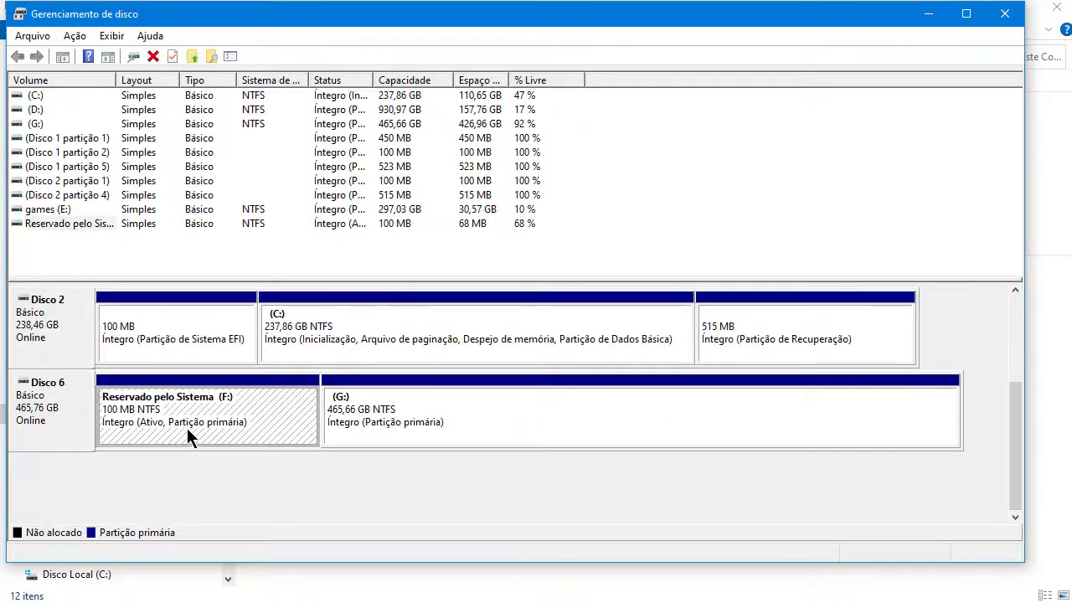
{"action": "left_click", "coordinate": [446, 425]}
{"action": "left_click", "coordinate": [204, 424]}
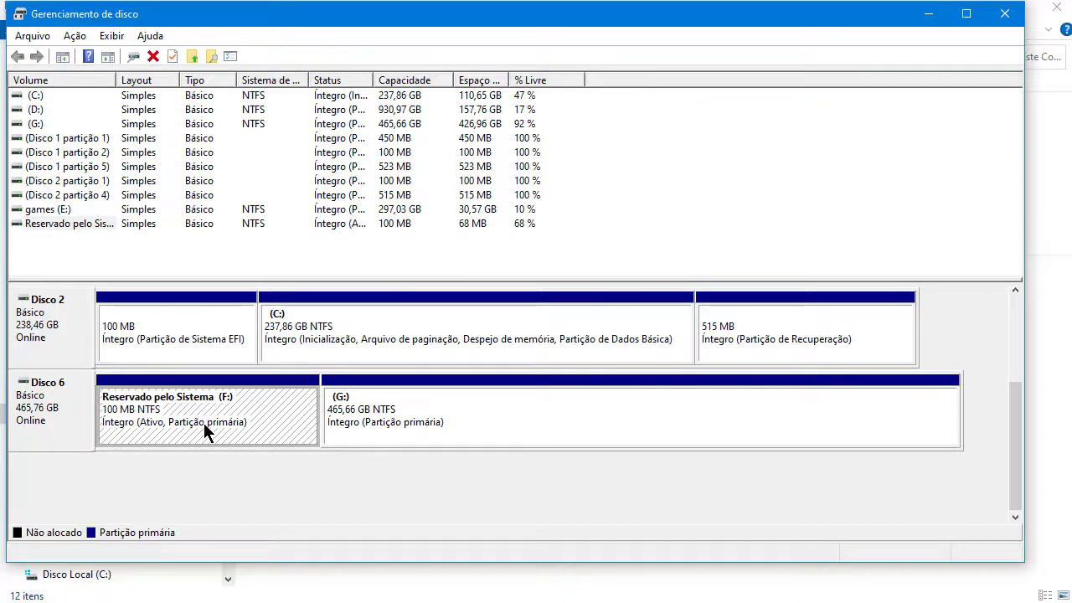
{"action": "left_click", "coordinate": [449, 423]}
{"action": "left_click", "coordinate": [262, 422]}
{"action": "left_click", "coordinate": [412, 422]}
{"action": "left_click", "coordinate": [226, 421]}
{"action": "left_click", "coordinate": [352, 415]}
Set up a volume extension for Reservado pelo Sistema (F:), adding the 548 MB available on Disco 0
{"action": "left_click", "coordinate": [215, 423]}
{"action": "right_click", "coordinate": [259, 401]}
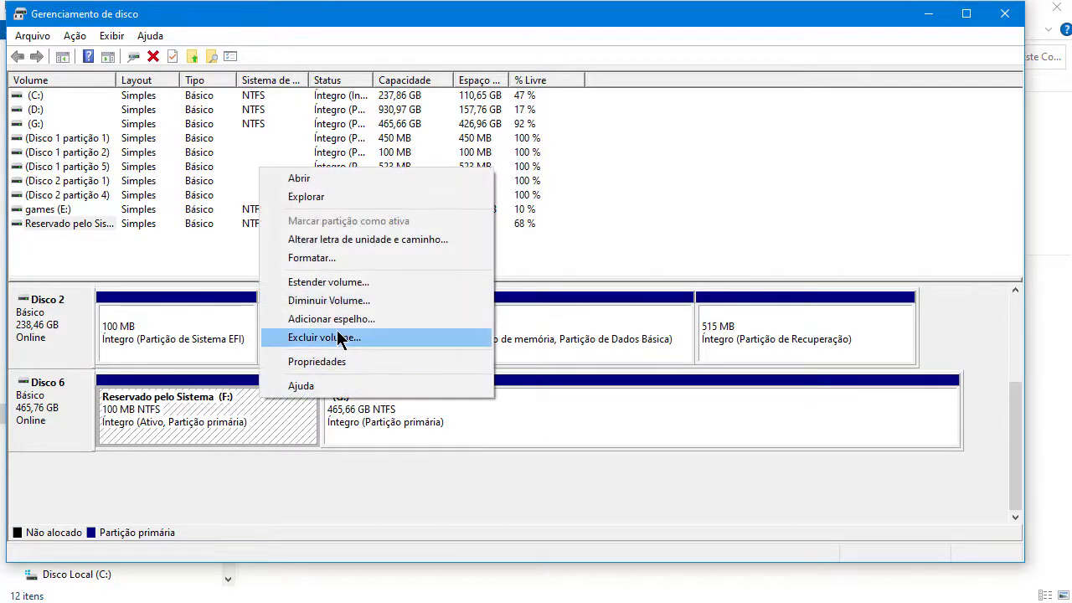
{"action": "left_click", "coordinate": [344, 285]}
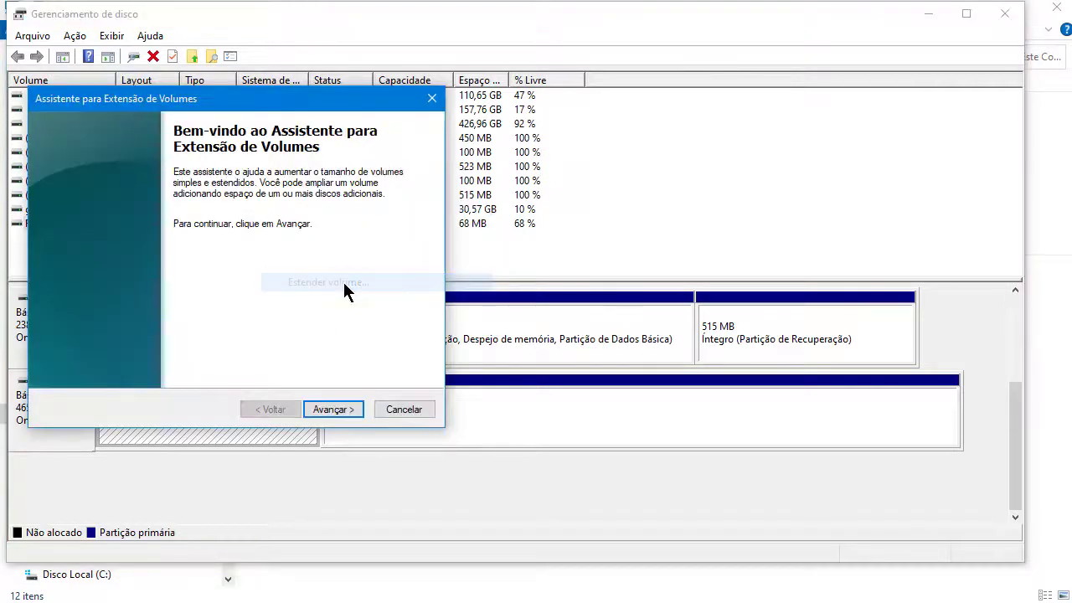
{"action": "left_click", "coordinate": [330, 409]}
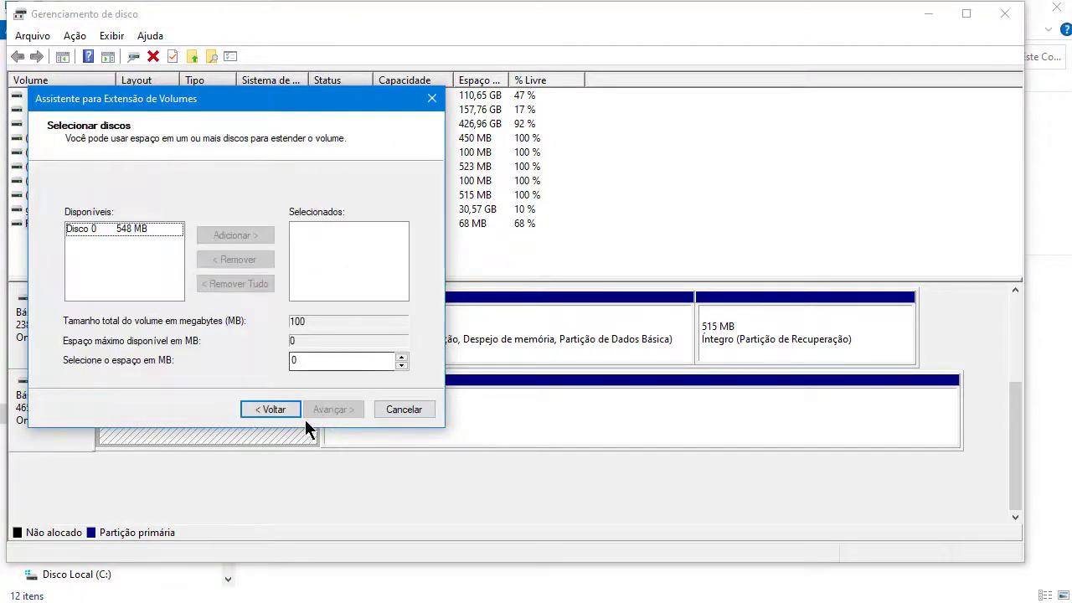
{"action": "left_click", "coordinate": [126, 232]}
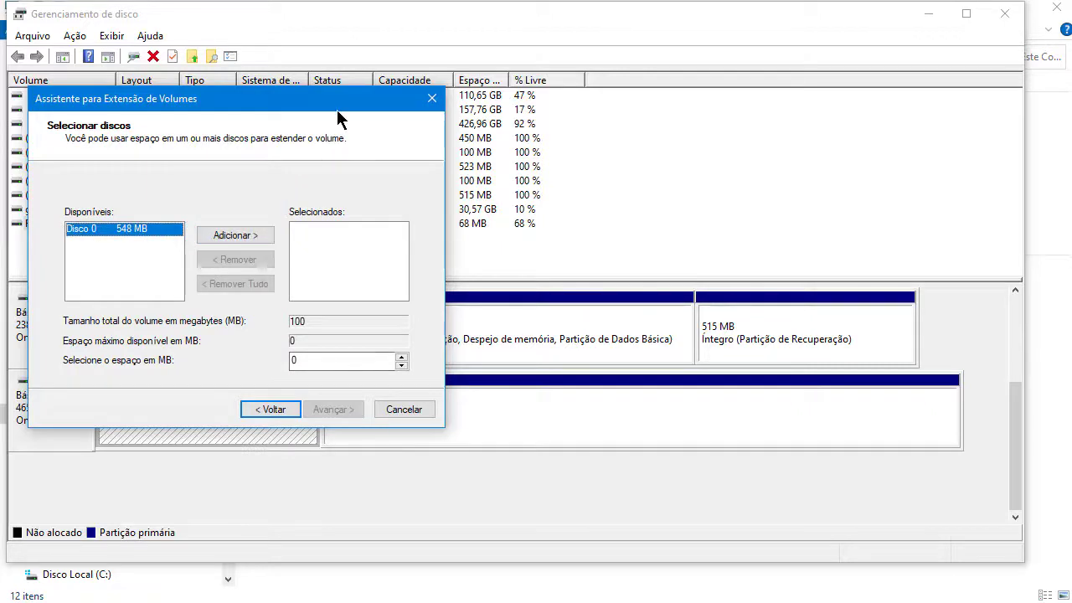
{"action": "left_click_drag", "start_coordinate": [340, 107], "coordinate": [668, 176]}
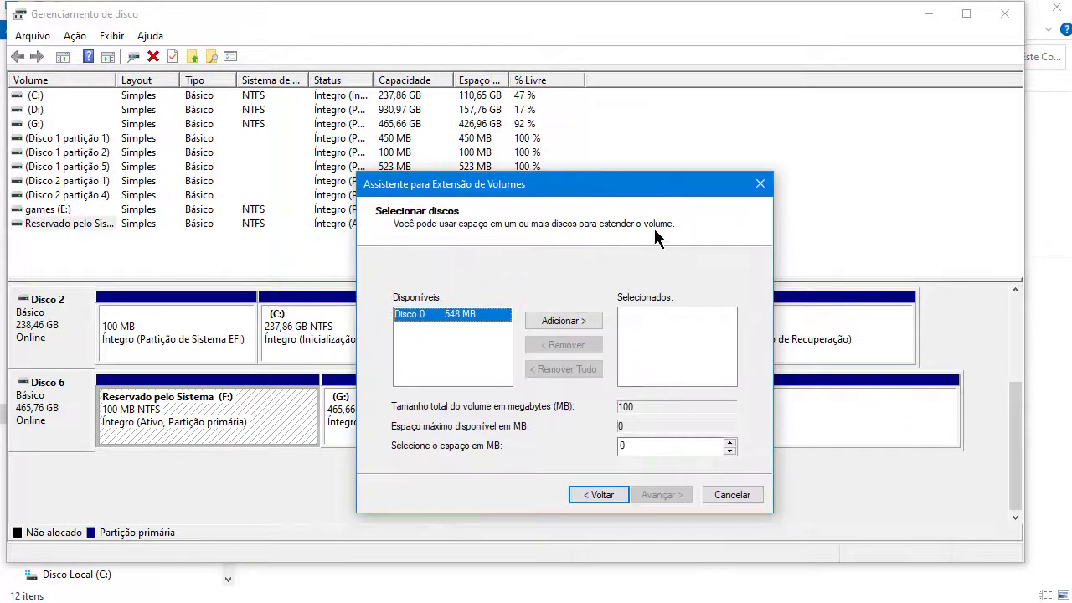
{"action": "left_click", "coordinate": [565, 323]}
{"action": "left_click", "coordinate": [658, 495]}
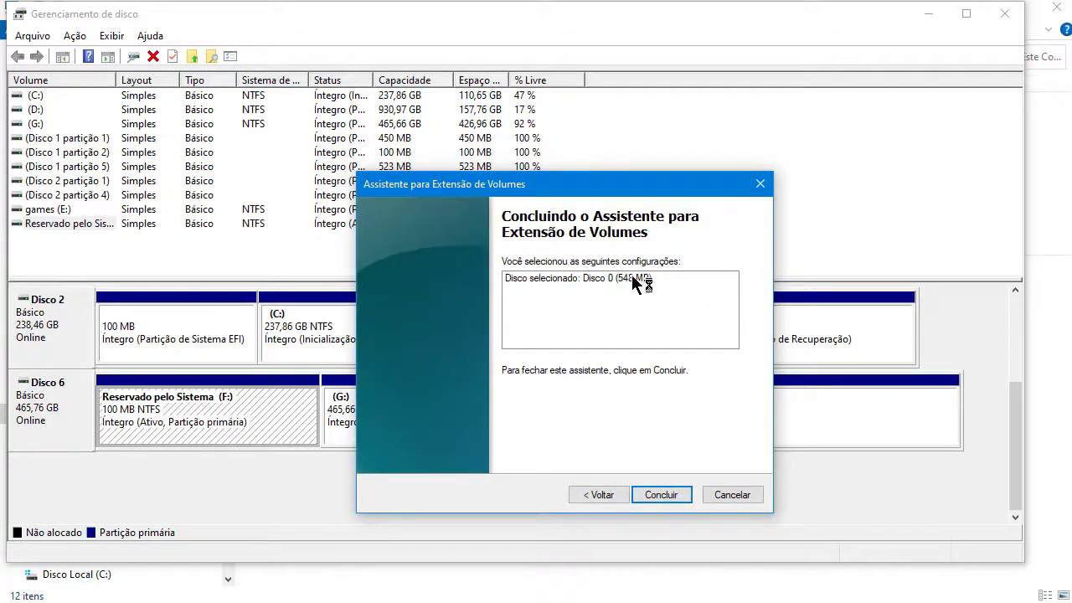
Try to complete the F: volume extension, accepting the conversion to dynamic disks, and dismiss the resulting dialog
{"action": "left_click", "coordinate": [660, 495]}
{"action": "left_click", "coordinate": [566, 332]}
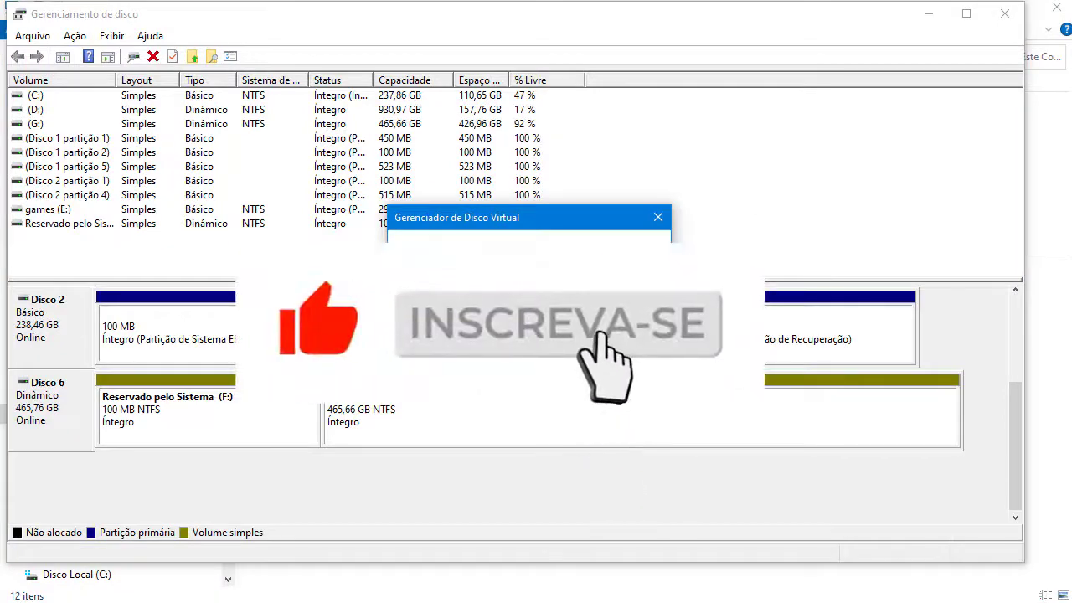
{"action": "left_click", "coordinate": [624, 317]}
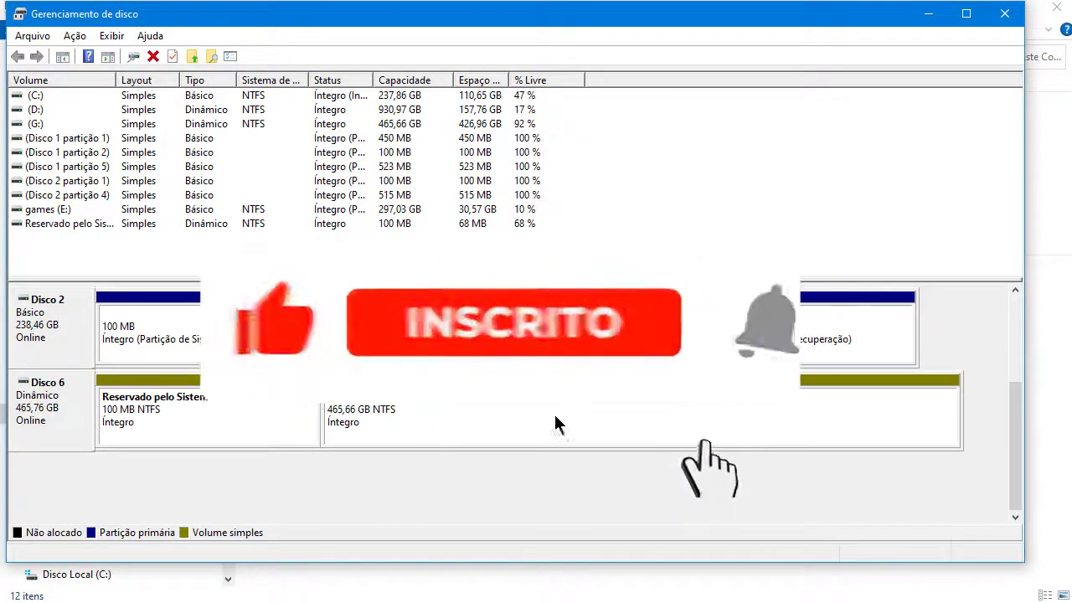
Check the volumes on Disco 0 and the F: and G: volumes on Disco 6 after the extension attempt
{"action": "left_click", "coordinate": [555, 423]}
{"action": "left_click_drag", "start_coordinate": [1014, 397], "coordinate": [1014, 314]}
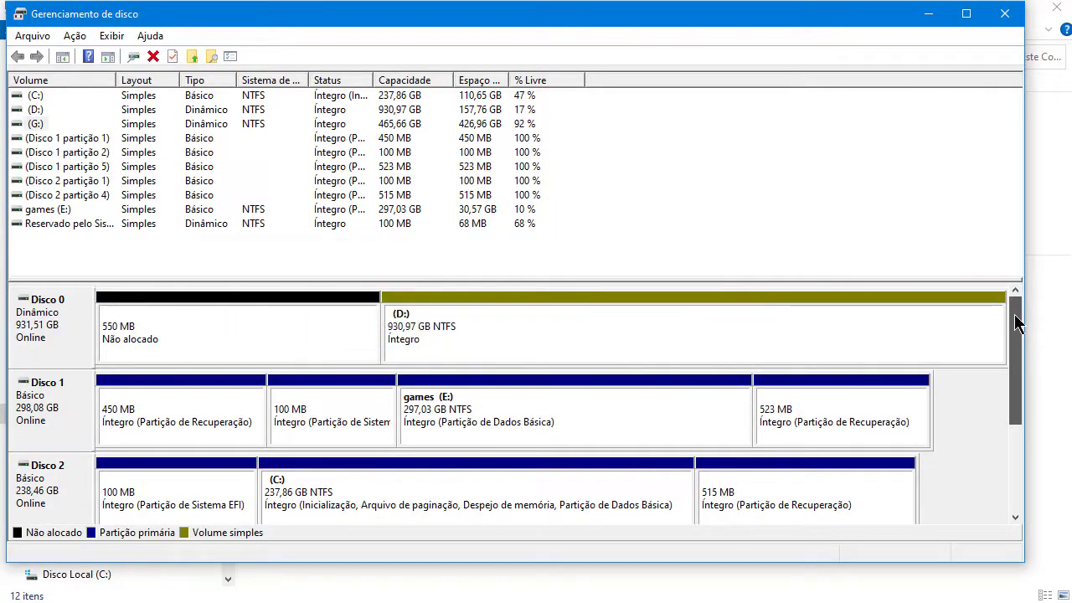
{"action": "left_click_drag", "start_coordinate": [1017, 323], "coordinate": [1011, 450]}
{"action": "left_click", "coordinate": [393, 456]}
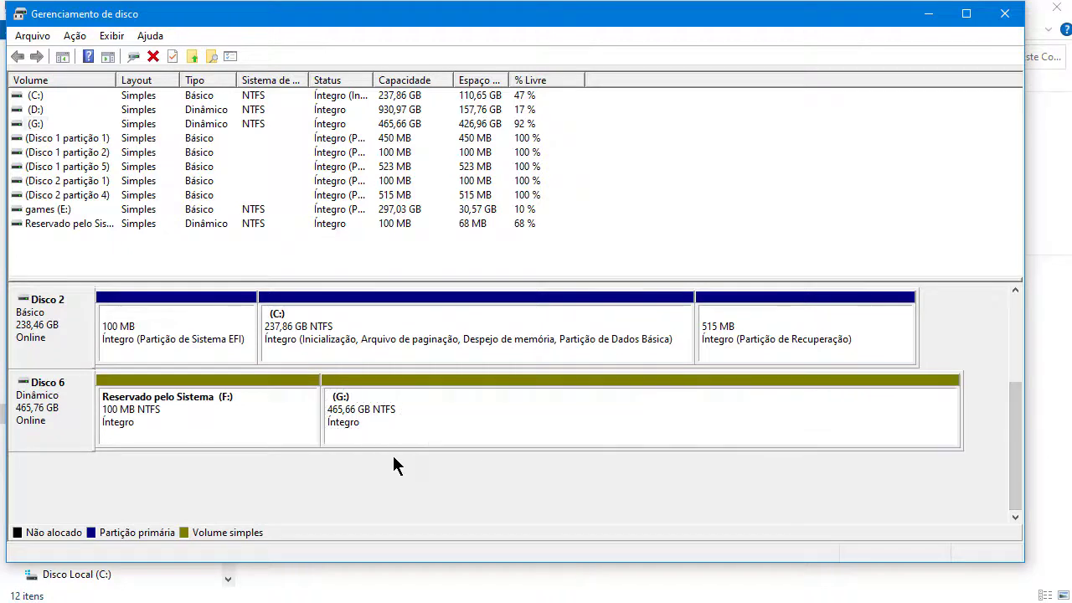
{"action": "left_click", "coordinate": [211, 414]}
{"action": "left_click", "coordinate": [295, 489]}
{"action": "left_click", "coordinate": [307, 404]}
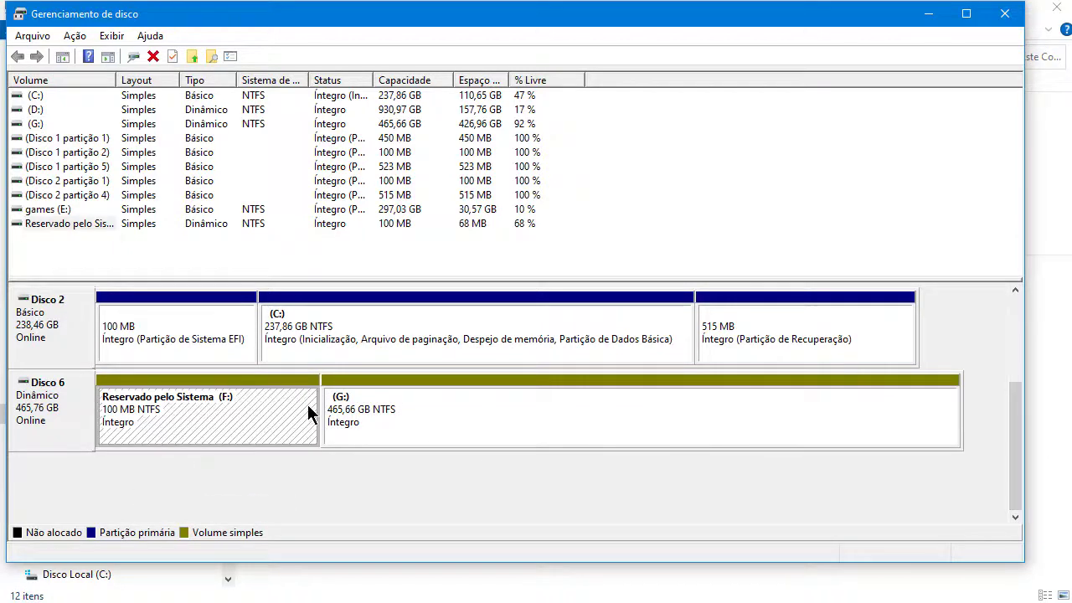
{"action": "left_click", "coordinate": [472, 417]}
{"action": "left_click", "coordinate": [263, 422]}
Minimise the disk management window and open the Disco Local (G:) drive in File Explorer
{"action": "left_click", "coordinate": [928, 14]}
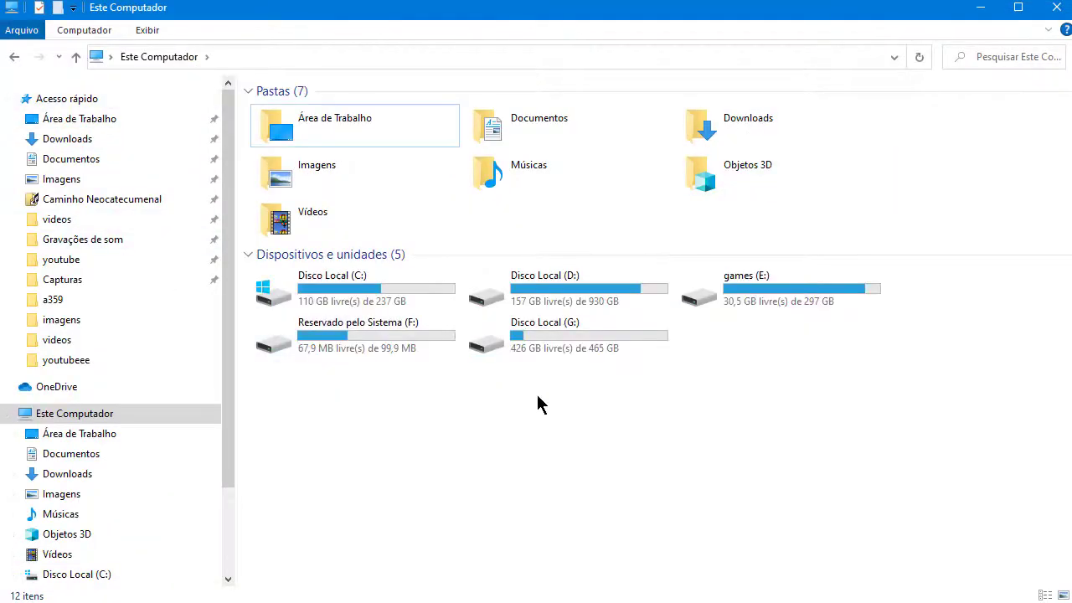
{"action": "right_click", "coordinate": [575, 336]}
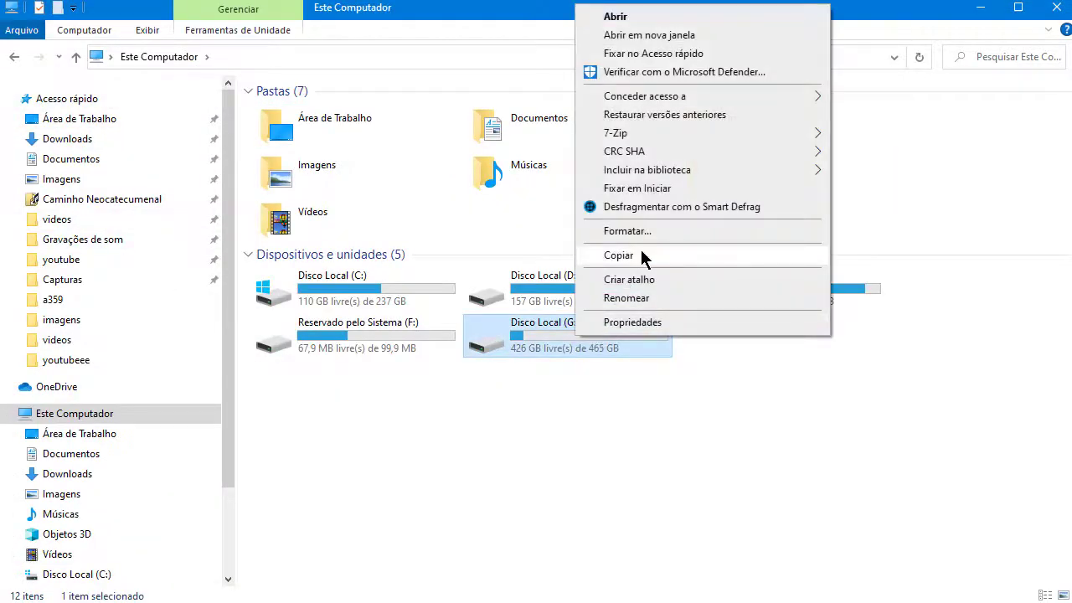
{"action": "left_click", "coordinate": [560, 349]}
{"action": "double_click", "coordinate": [560, 349]}
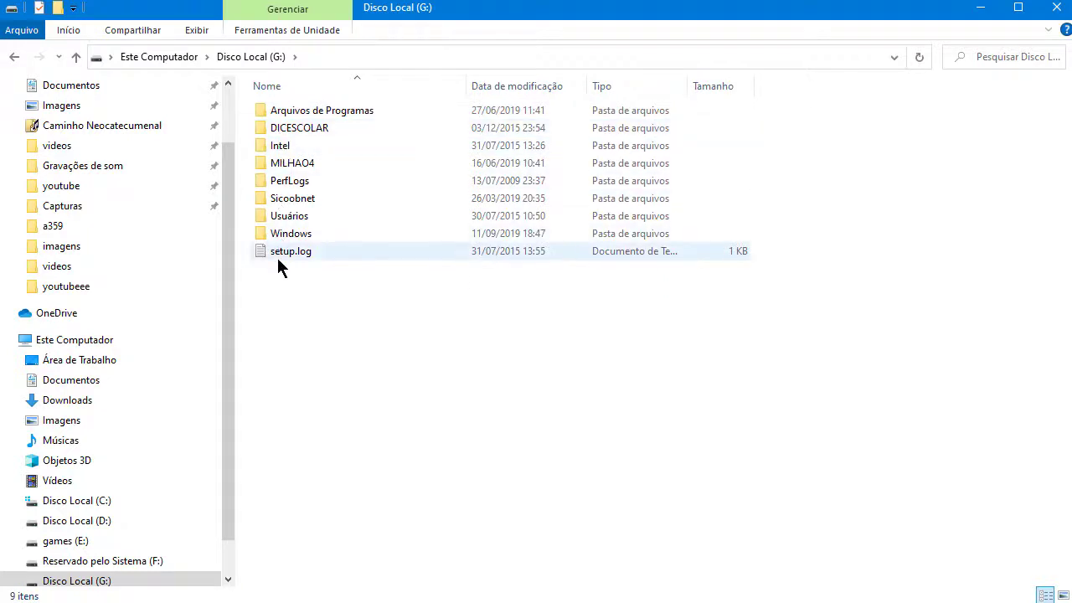
Set up a format of the Disco Local (G:) drive with NTFS (Padrão) and Tamanho de alocação padrão
{"action": "left_click", "coordinate": [142, 56]}
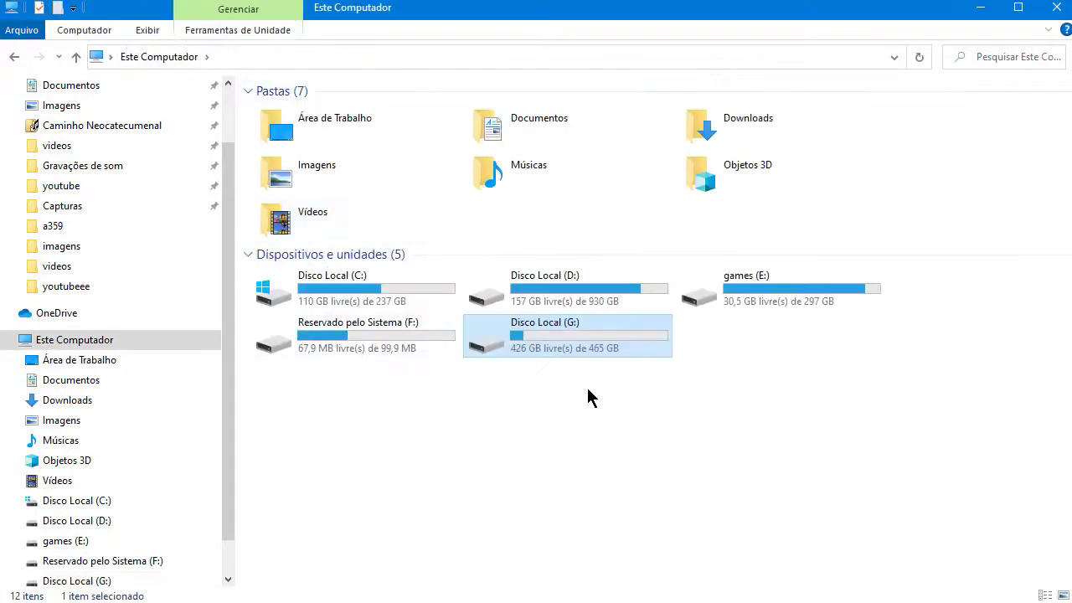
{"action": "right_click", "coordinate": [577, 338]}
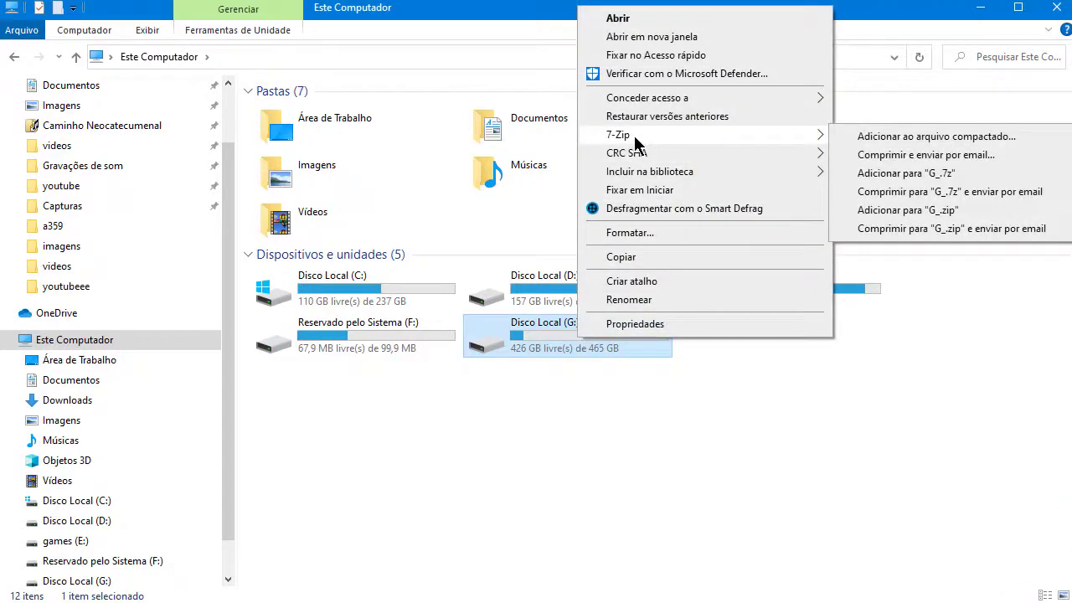
{"action": "left_click", "coordinate": [619, 233]}
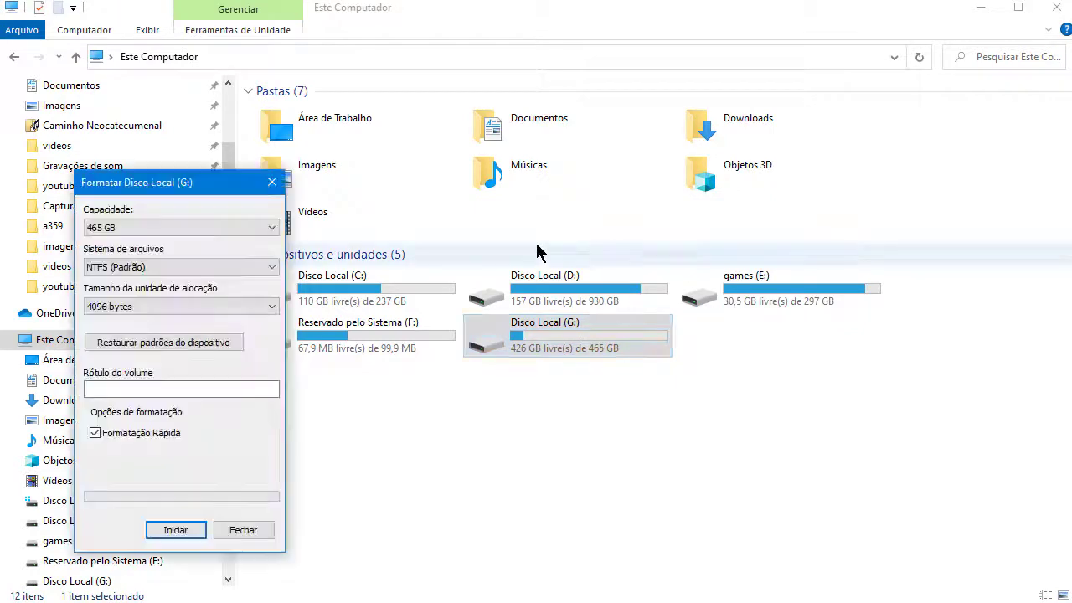
{"action": "left_click", "coordinate": [136, 228]}
{"action": "left_click", "coordinate": [136, 242]}
{"action": "left_click", "coordinate": [173, 267]}
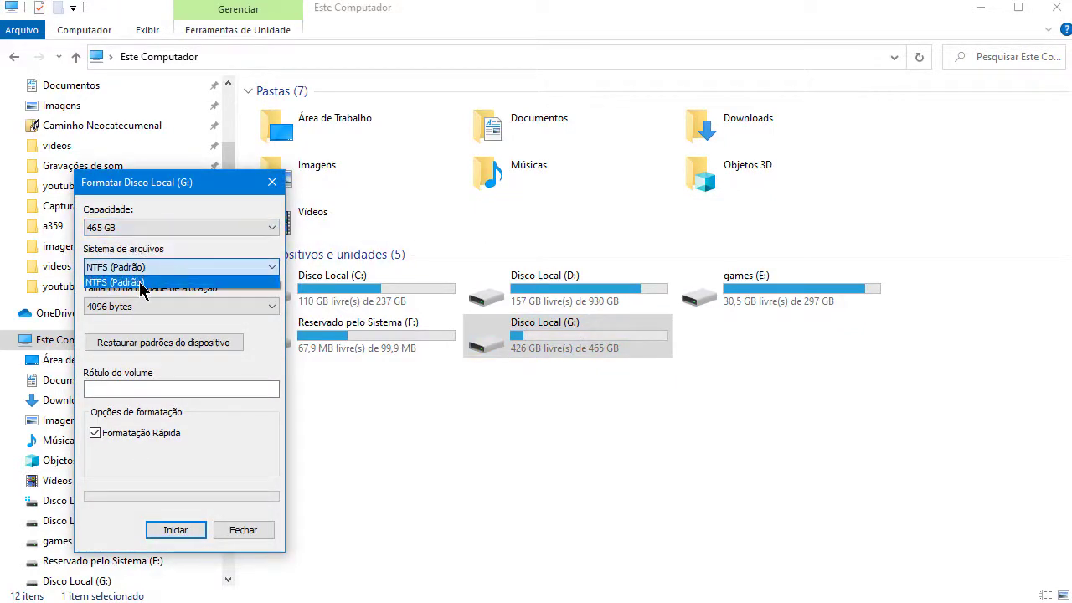
{"action": "left_click", "coordinate": [140, 283]}
{"action": "left_click", "coordinate": [121, 307]}
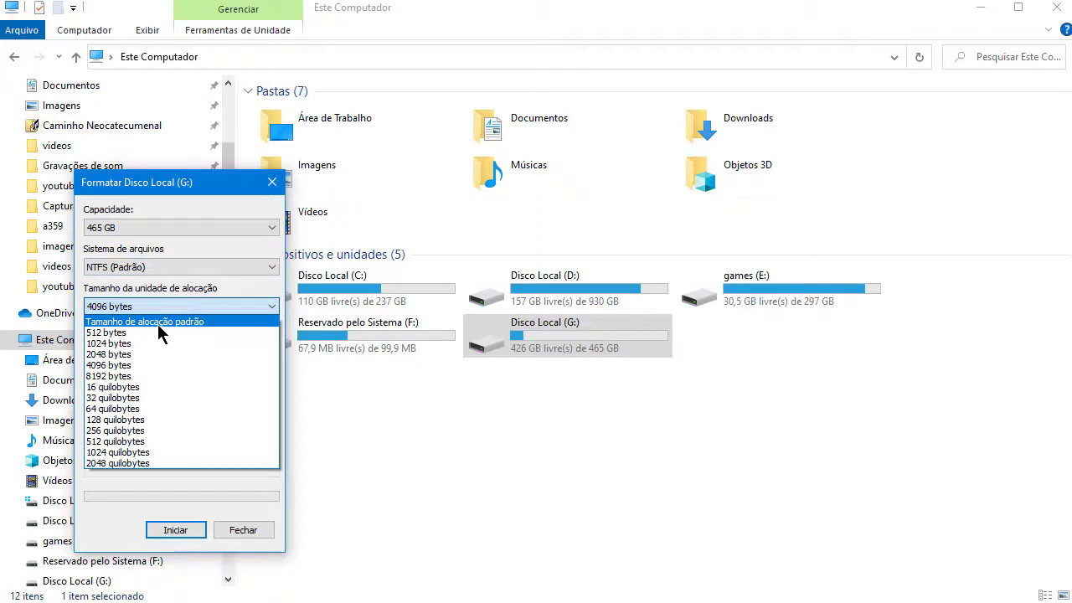
{"action": "left_click", "coordinate": [158, 325]}
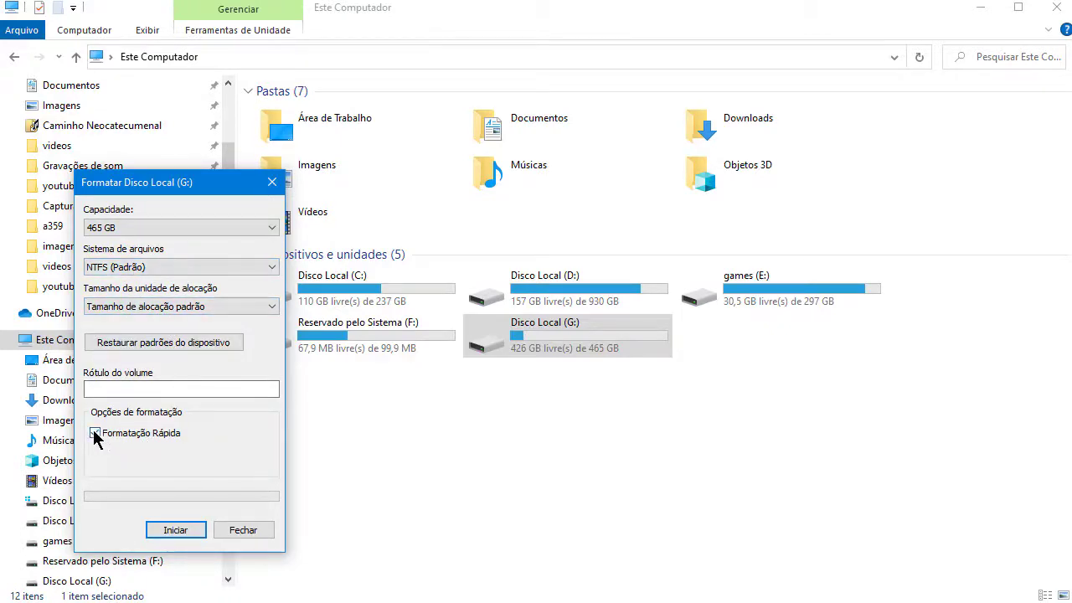
Run the quick format of the G: drive, accept the data erasure, and close the format dialog when done
{"action": "left_click", "coordinate": [176, 529]}
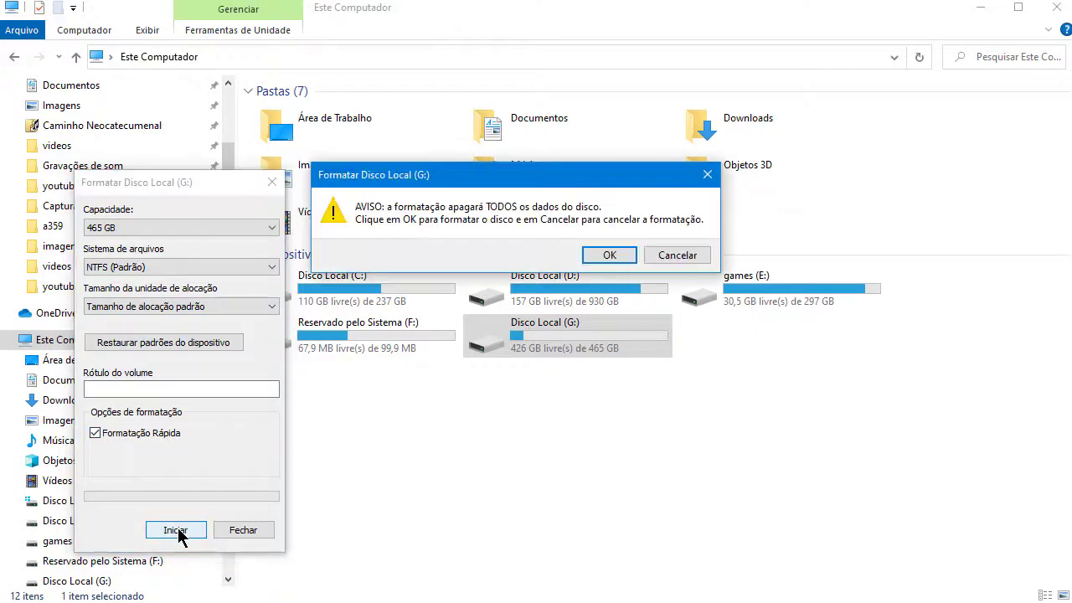
{"action": "left_click", "coordinate": [608, 255]}
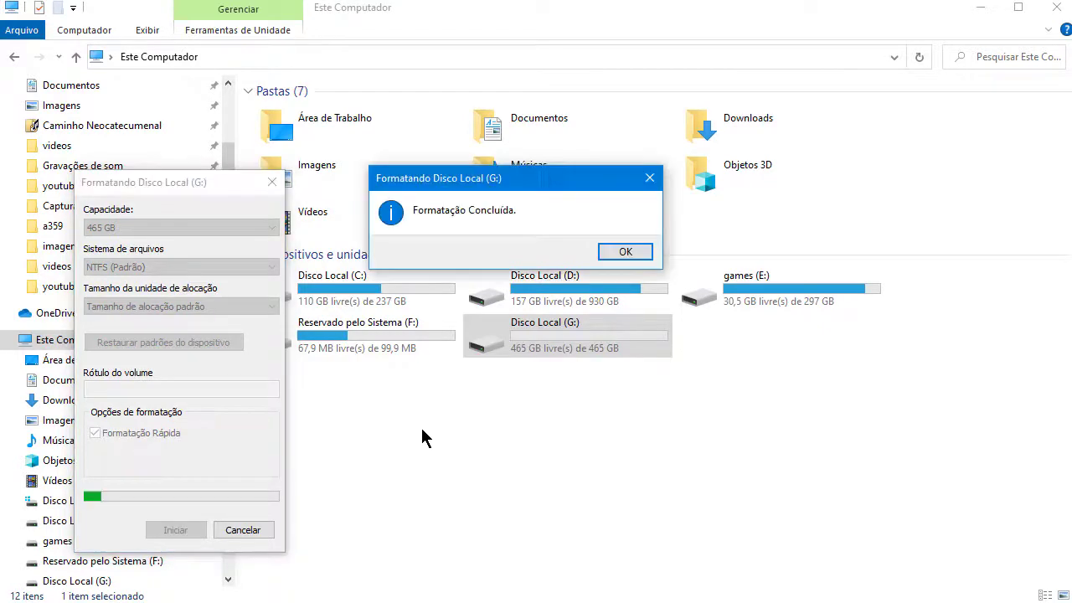
{"action": "left_click", "coordinate": [624, 253]}
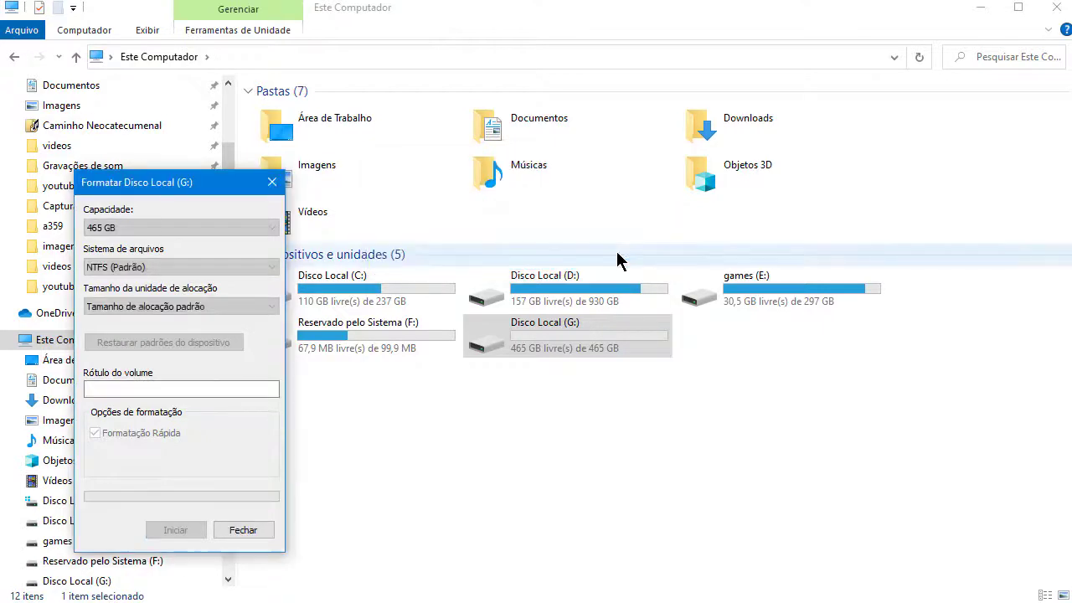
{"action": "left_click", "coordinate": [272, 181]}
{"action": "left_click", "coordinate": [344, 336]}
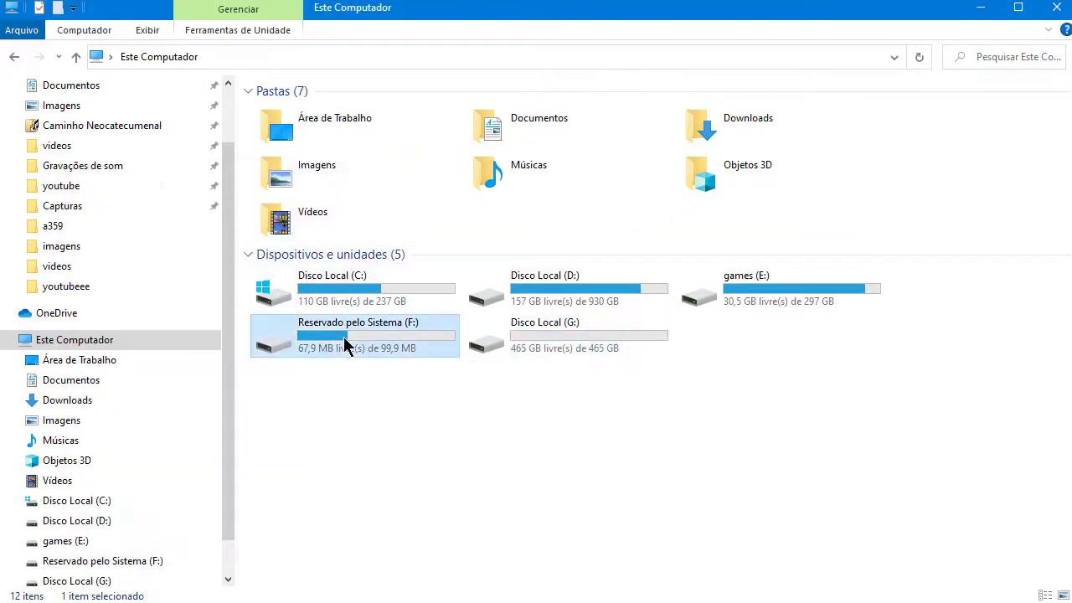
{"action": "right_click", "coordinate": [343, 336]}
{"action": "left_click", "coordinate": [346, 336]}
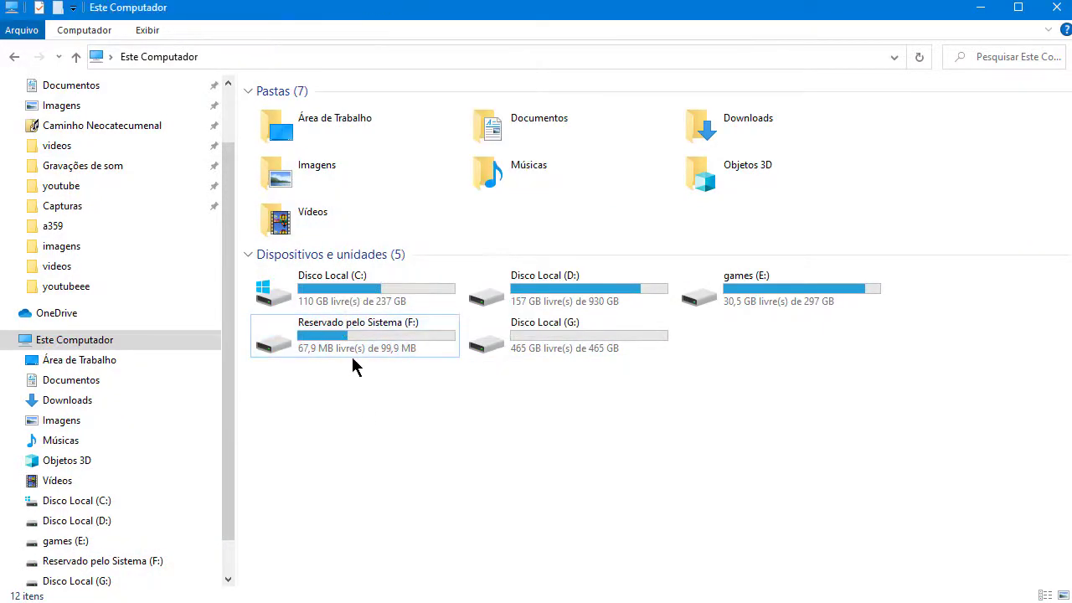
{"action": "right_click", "coordinate": [348, 337]}
{"action": "left_click", "coordinate": [400, 437]}
Check the contents of the games (E:), Disco Local (D:), Disco Local (C:) and Reservado pelo Sistema (F:) drives, returning to Este Computador
{"action": "double_click", "coordinate": [810, 296]}
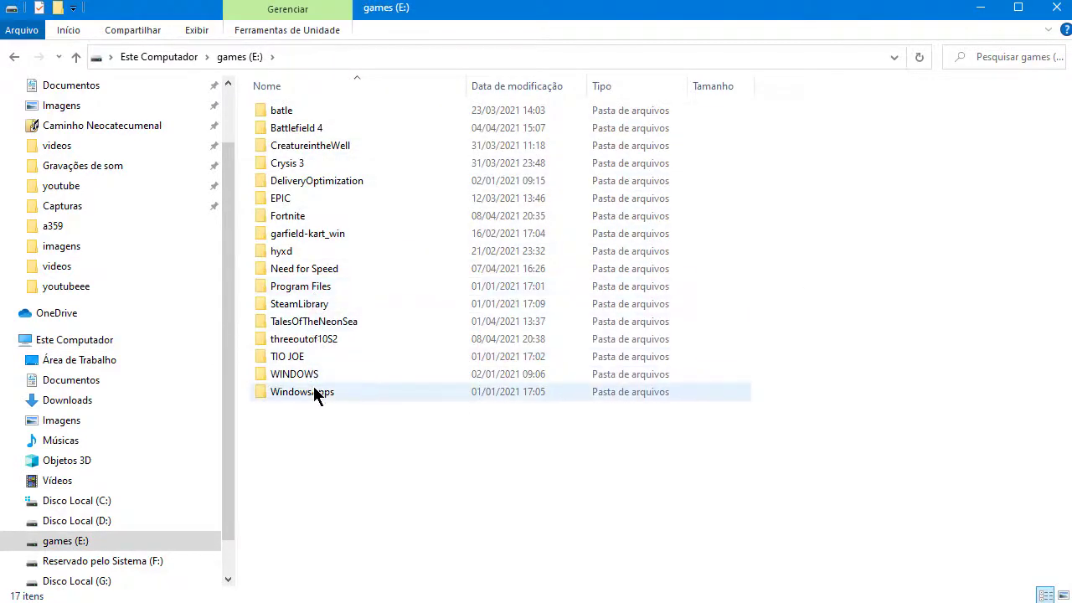
{"action": "left_click", "coordinate": [167, 57]}
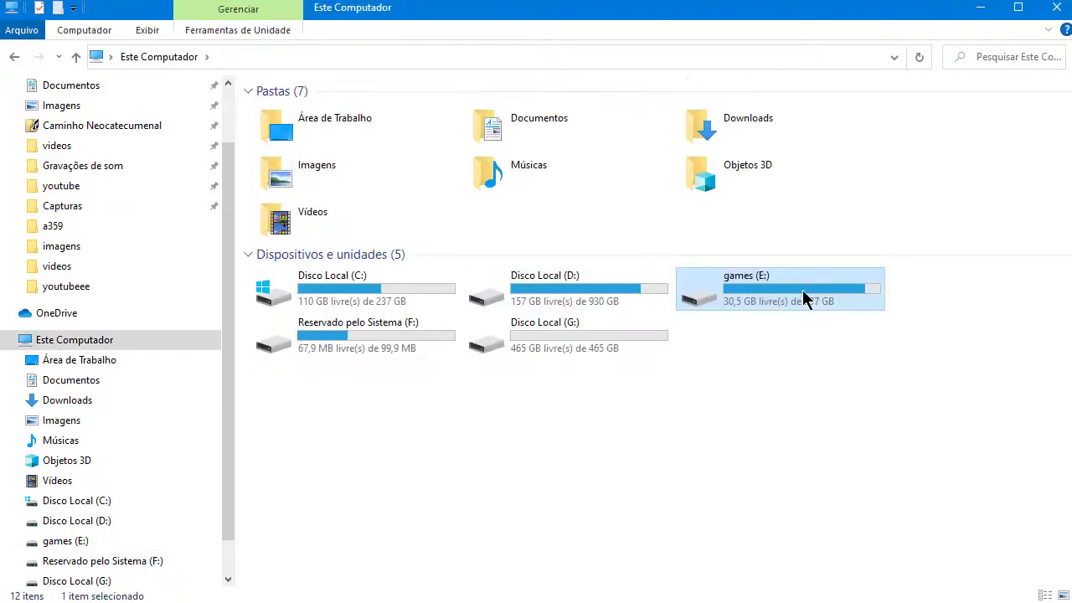
{"action": "double_click", "coordinate": [541, 280]}
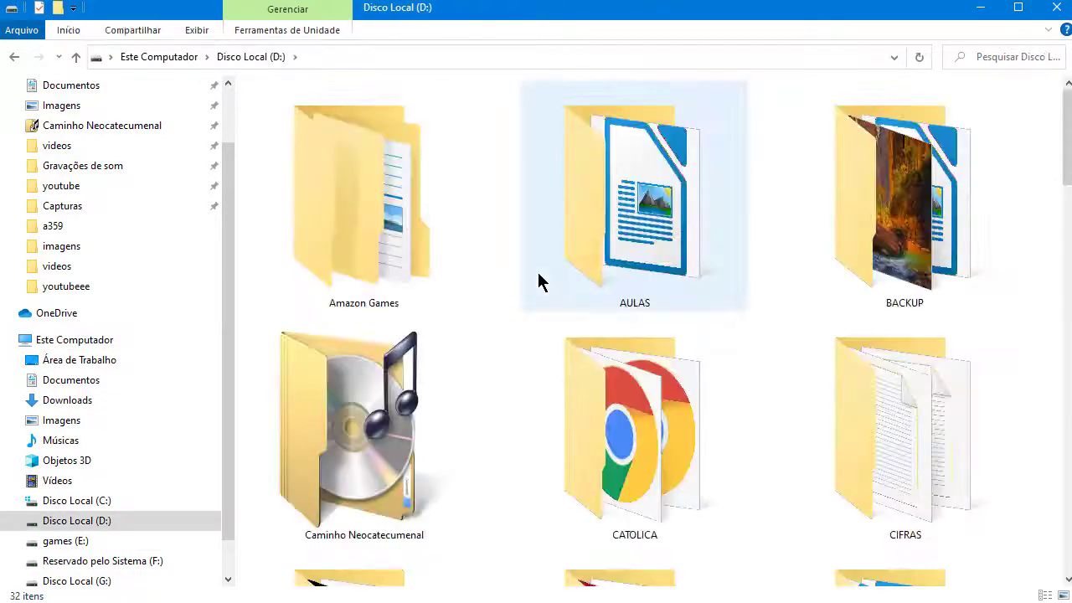
{"action": "left_click", "coordinate": [167, 57]}
{"action": "double_click", "coordinate": [335, 302]}
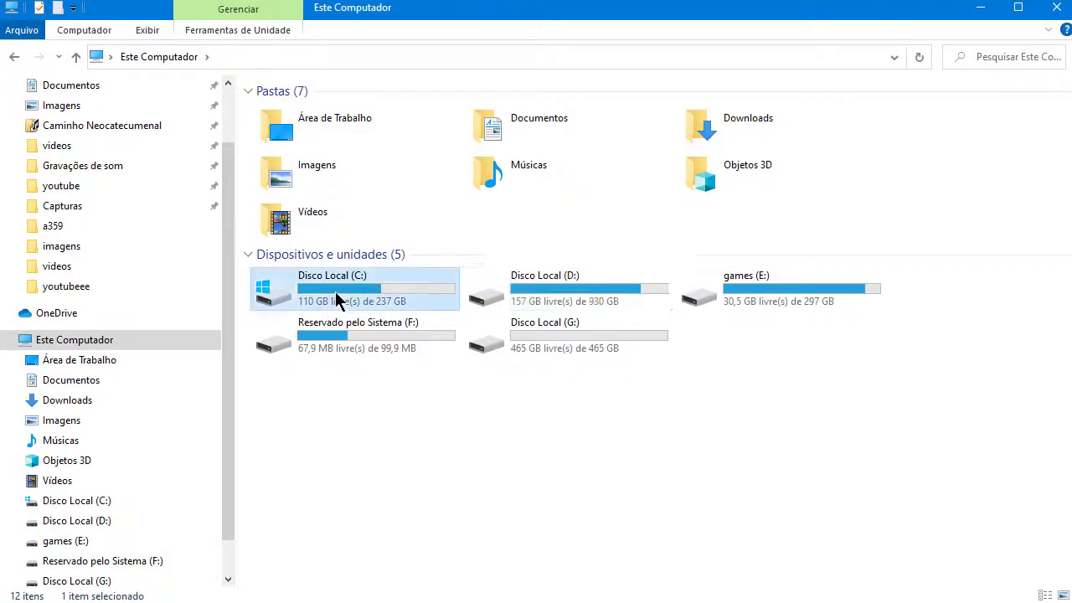
{"action": "left_click", "coordinate": [157, 56]}
{"action": "left_click", "coordinate": [382, 343]}
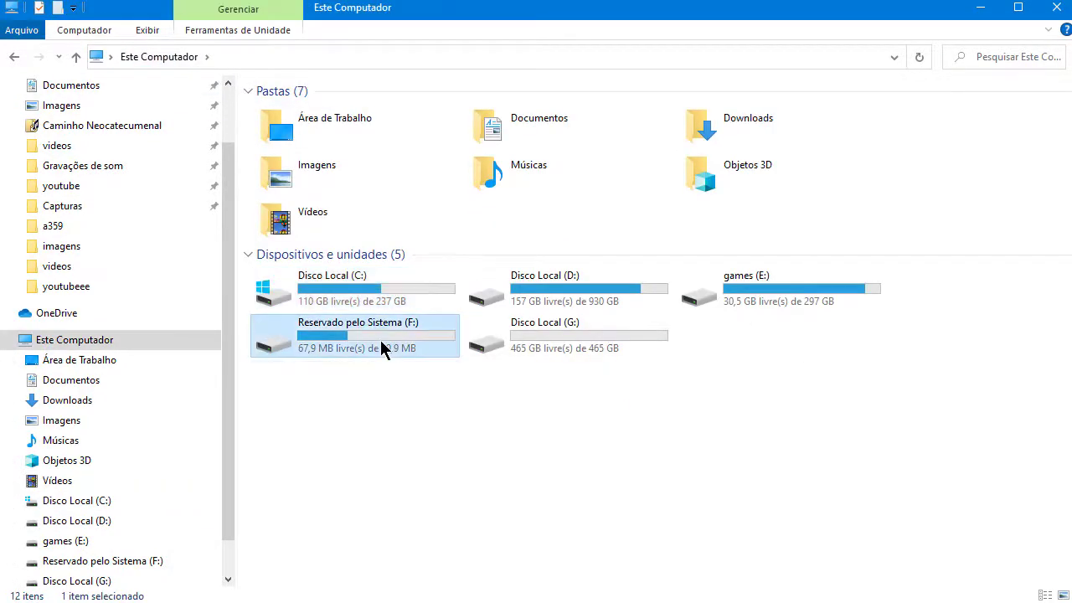
{"action": "double_click", "coordinate": [362, 343]}
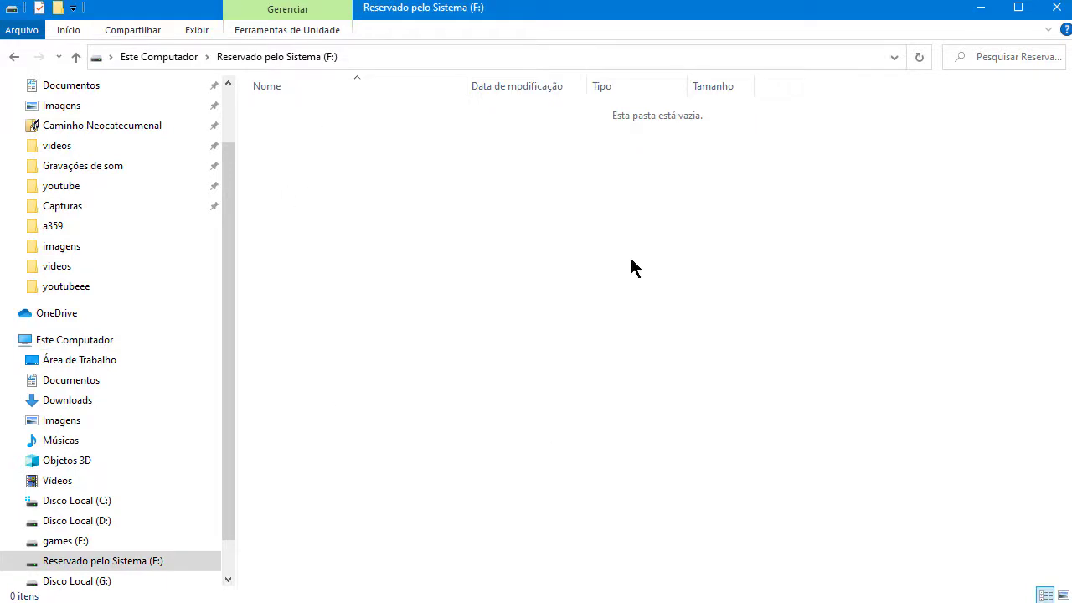
{"action": "left_click", "coordinate": [168, 59]}
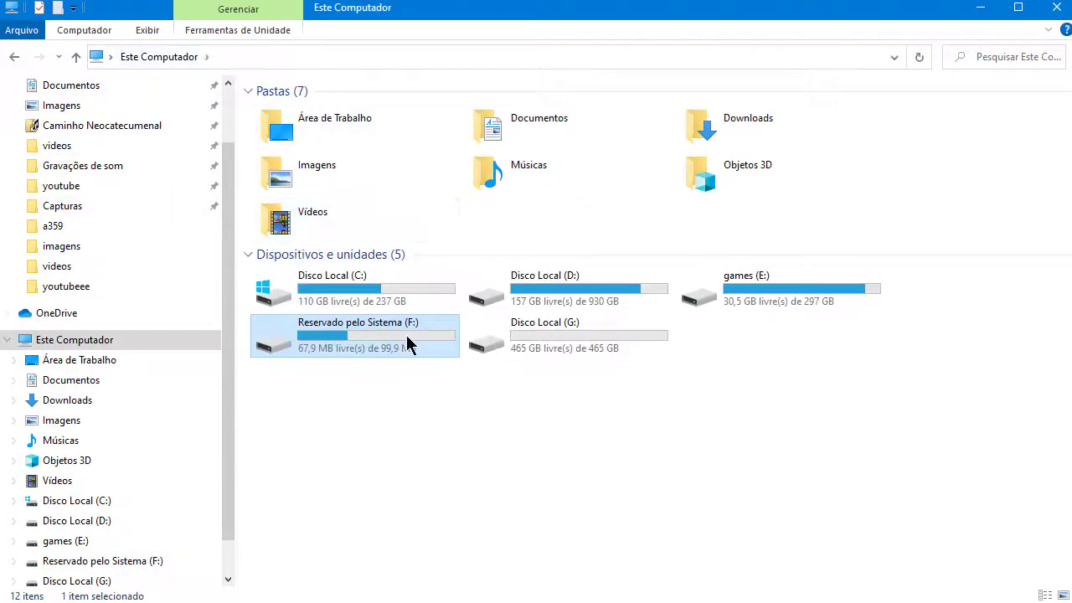
Set up a format of Reservado pelo Sistema (F:) with 100 MB capacity, NTFS (Padrão) and Tamanho de alocação padrão
{"action": "right_click", "coordinate": [406, 335]}
{"action": "left_click", "coordinate": [496, 231]}
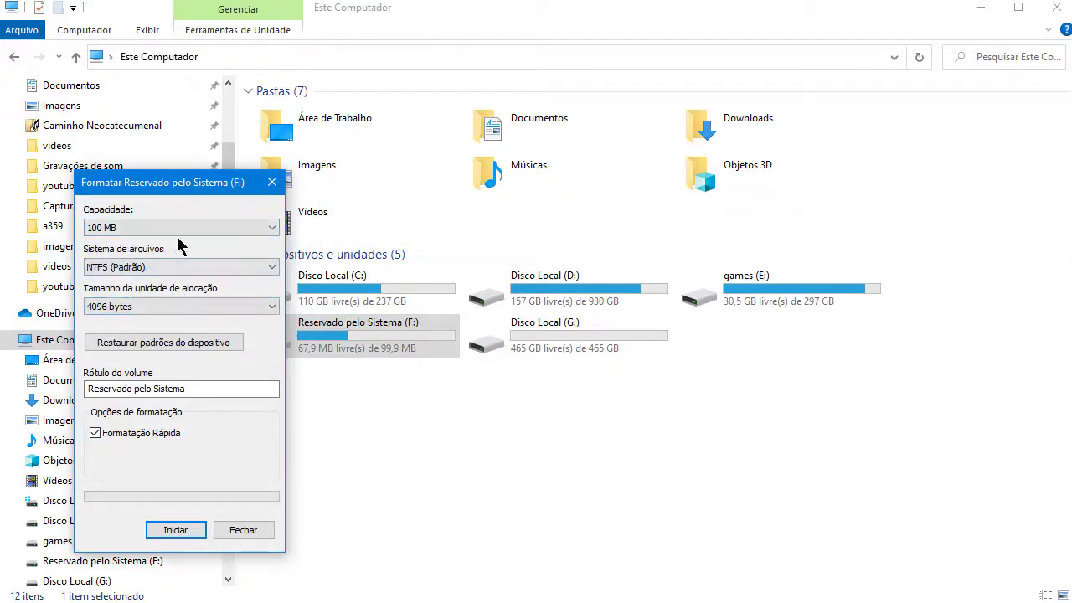
{"action": "left_click", "coordinate": [155, 229]}
{"action": "left_click", "coordinate": [127, 225]}
{"action": "left_click", "coordinate": [139, 227]}
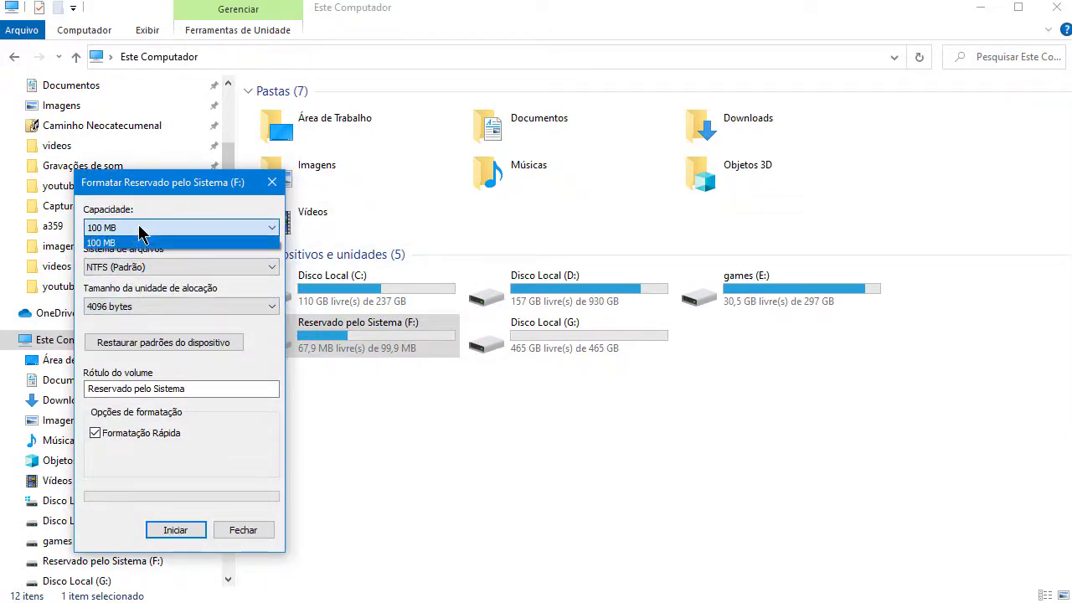
{"action": "left_click", "coordinate": [150, 229]}
{"action": "left_click", "coordinate": [183, 265]}
{"action": "left_click", "coordinate": [179, 268]}
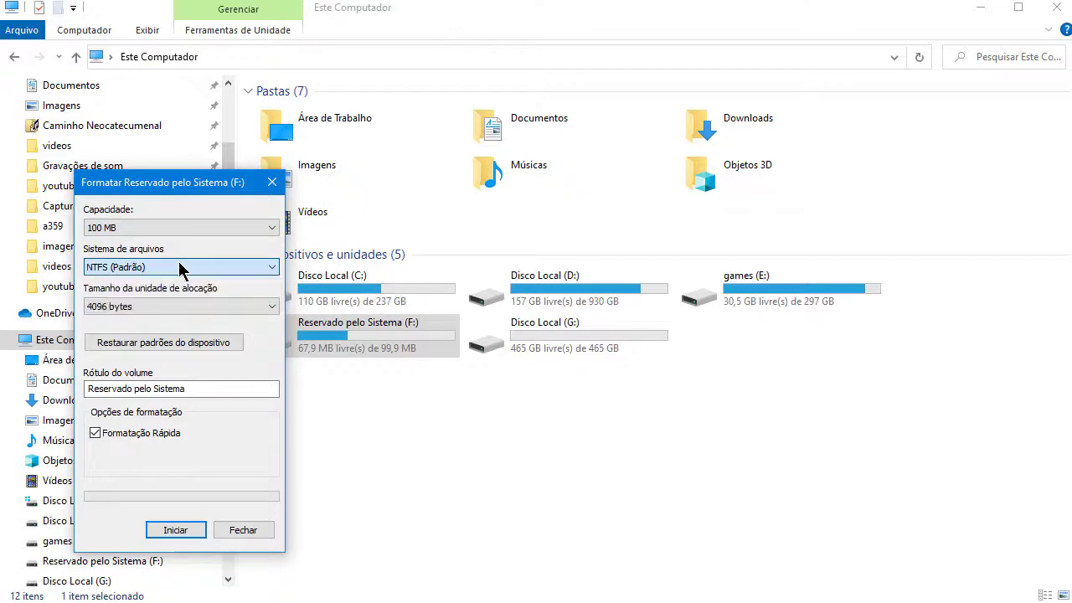
{"action": "left_click", "coordinate": [174, 303]}
{"action": "left_click", "coordinate": [157, 326]}
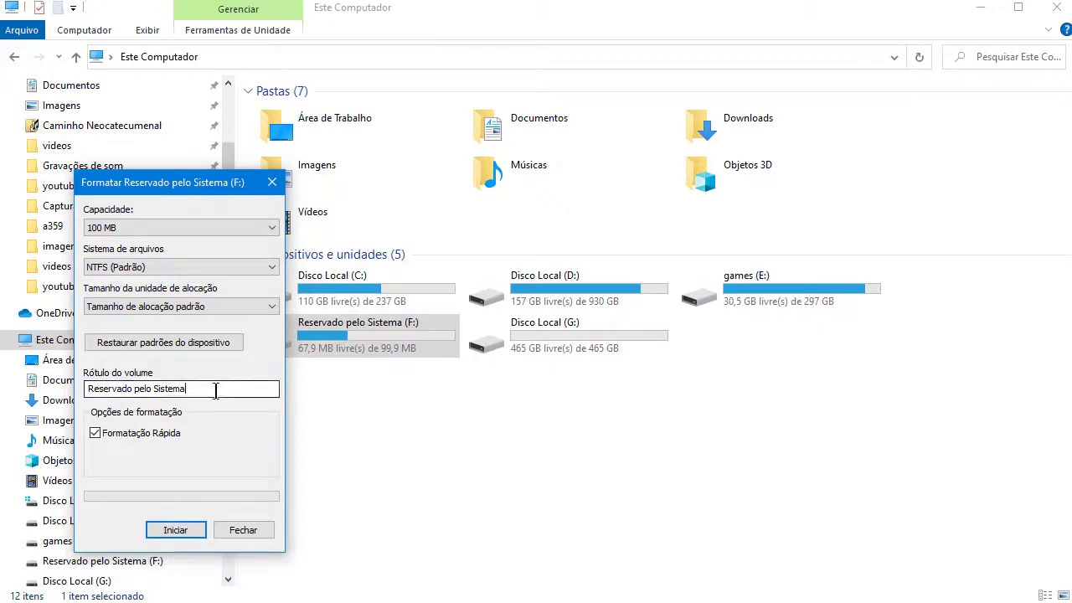
Clear the volume label, quick-format the F: drive accepting the data erasure, and close the format dialog
{"action": "left_click_drag", "start_coordinate": [186, 389], "coordinate": [35, 391]}
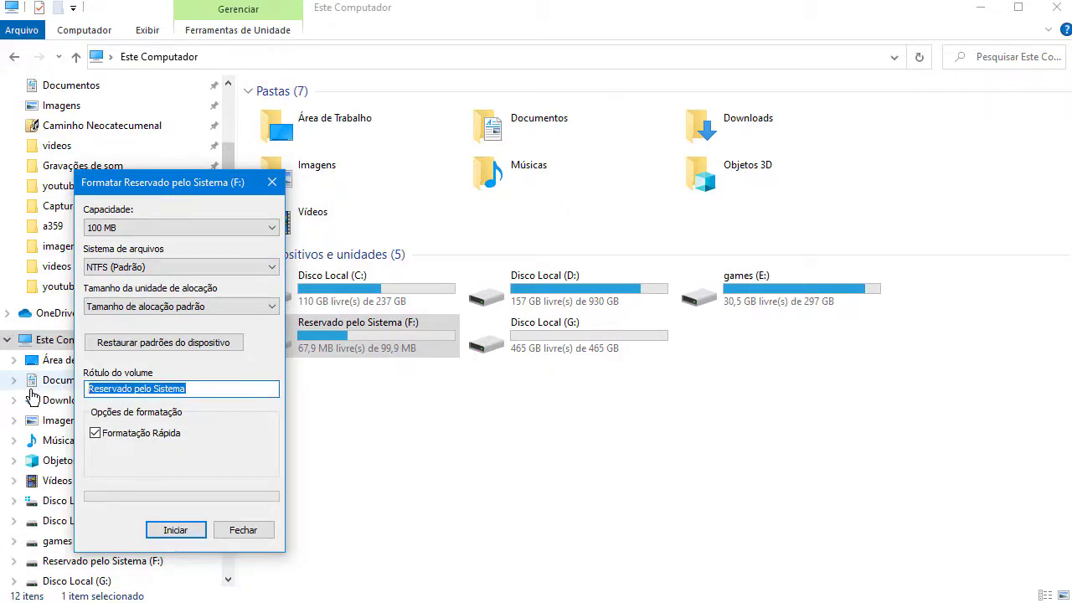
{"action": "key", "text": "BackSpace"}
{"action": "left_click", "coordinate": [176, 532]}
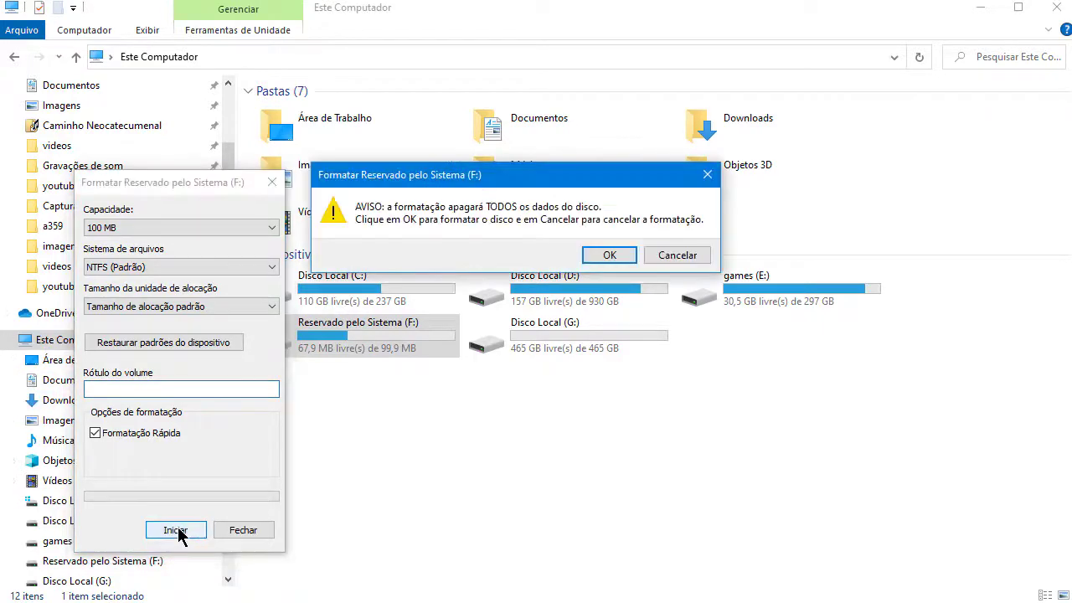
{"action": "left_click", "coordinate": [622, 259]}
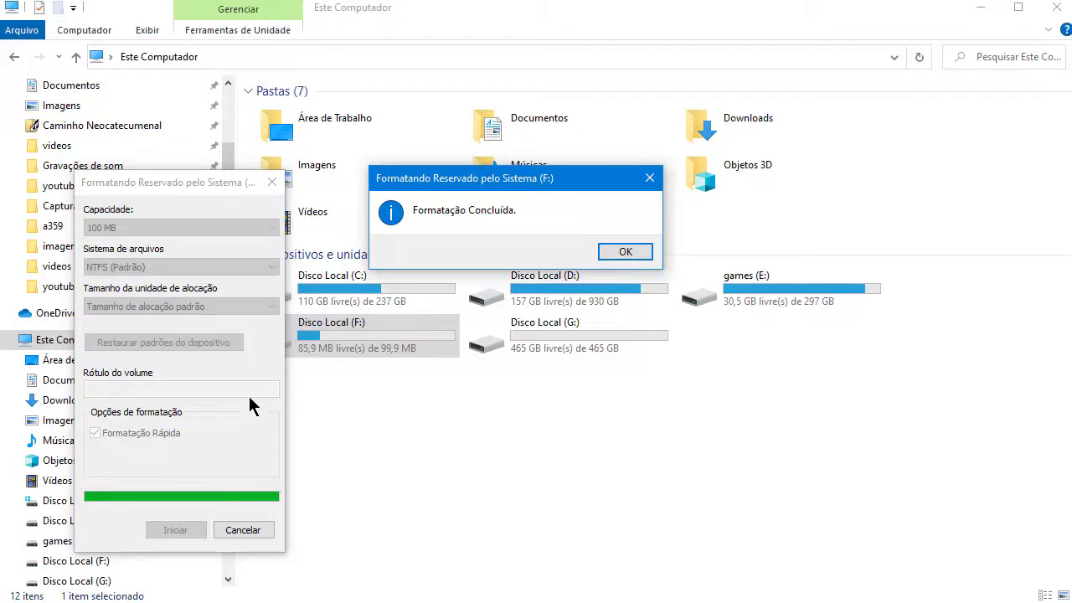
{"action": "left_click", "coordinate": [628, 252]}
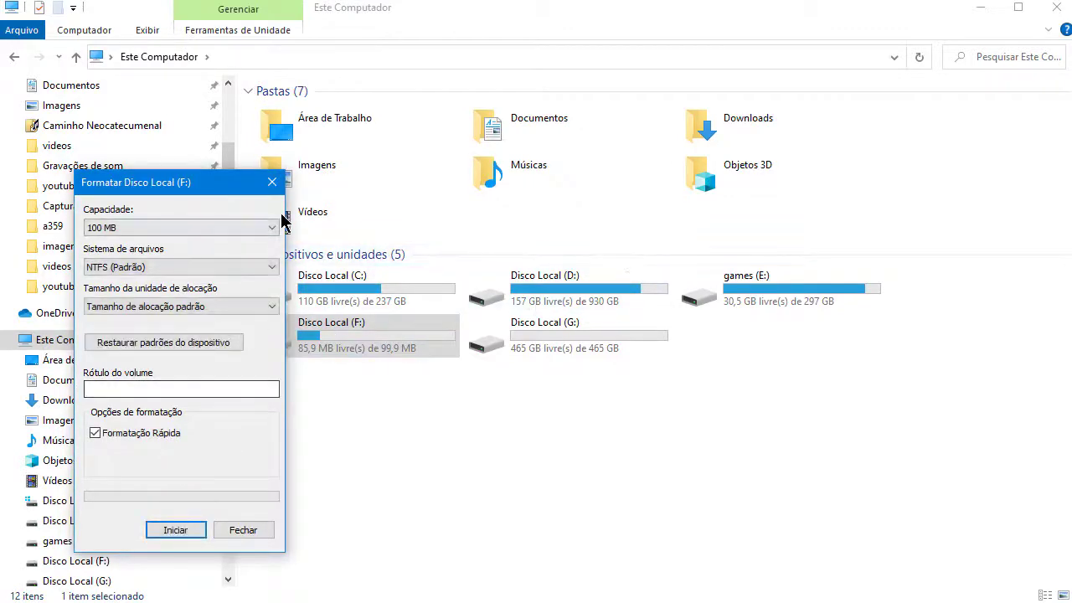
{"action": "left_click", "coordinate": [273, 182]}
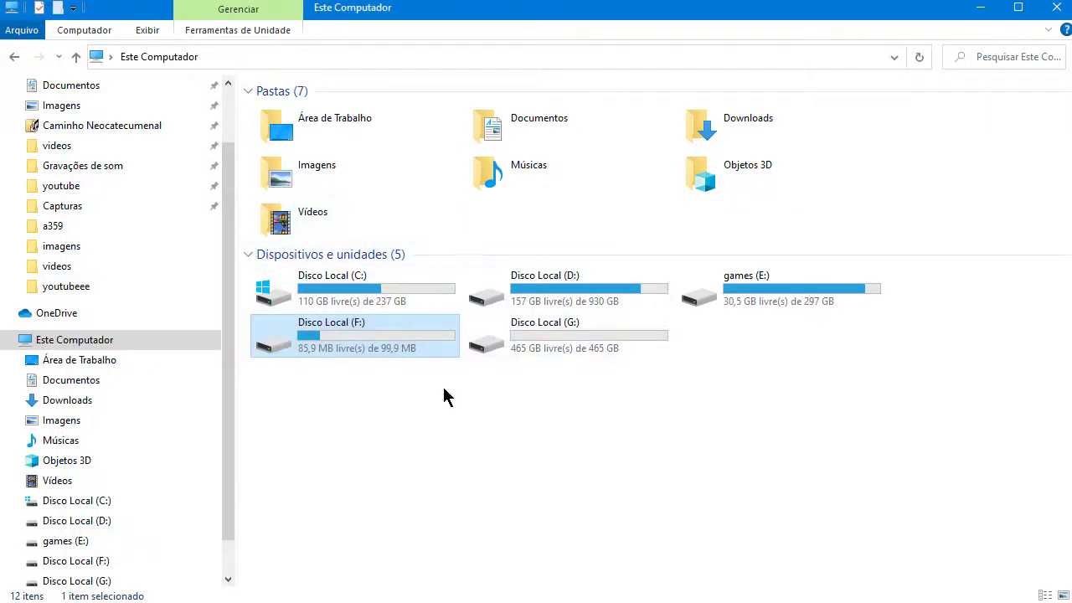
Check the formatted Disco Local (F:) and Disco Local (G:) drives in File Explorer, and switch back to Gerenciamento de disco
{"action": "left_click", "coordinate": [591, 386]}
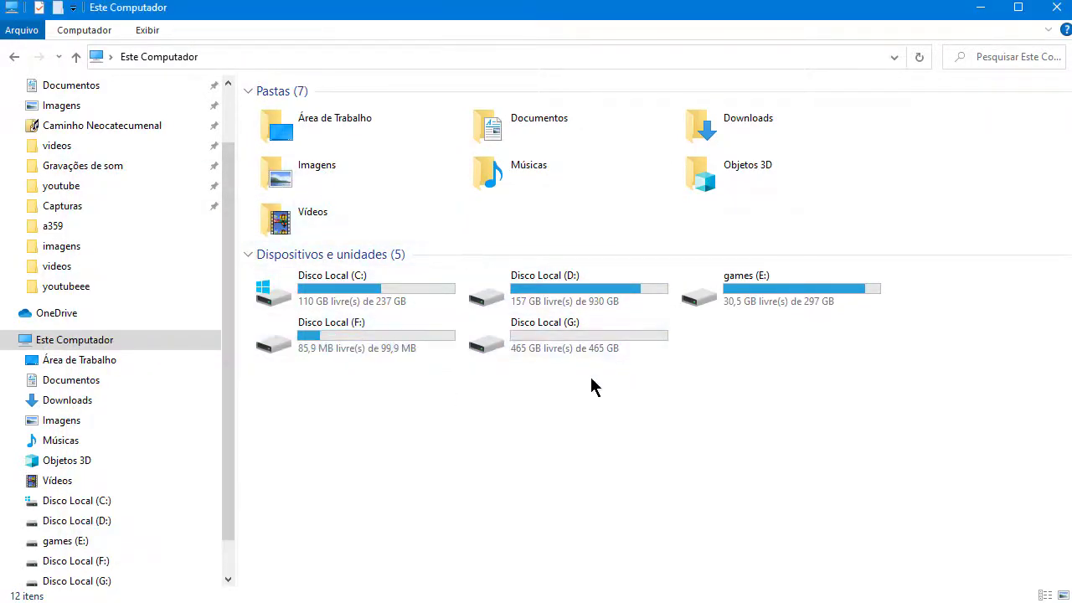
{"action": "right_click", "coordinate": [383, 341]}
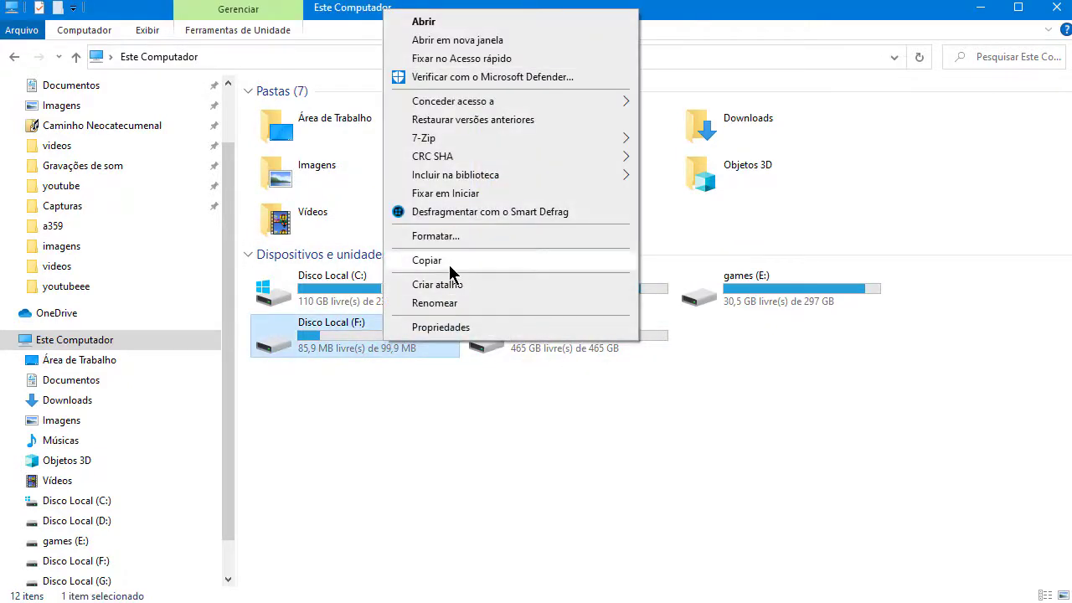
{"action": "left_click", "coordinate": [452, 398]}
{"action": "double_click", "coordinate": [555, 343]}
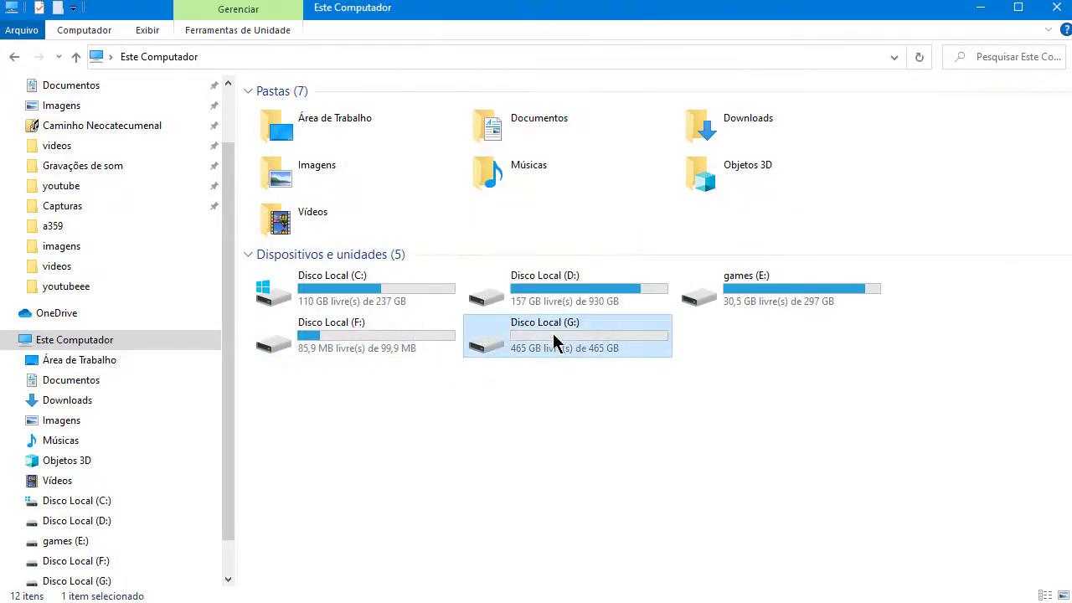
{"action": "left_click", "coordinate": [171, 56]}
{"action": "left_click", "coordinate": [562, 326]}
{"action": "left_click", "coordinate": [508, 390]}
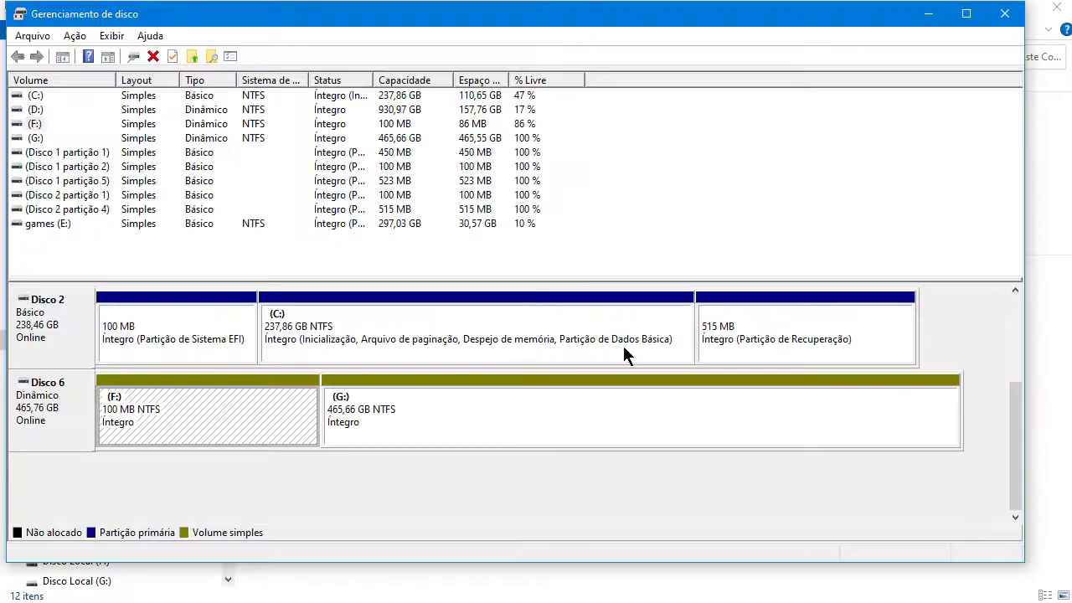
Delete the 100 MB F: volume on Disco 6, accepting the erasure of its data
{"action": "left_click", "coordinate": [382, 436]}
{"action": "left_click", "coordinate": [239, 432]}
{"action": "key", "text": "Right"}
{"action": "left_click", "coordinate": [262, 427]}
{"action": "left_click", "coordinate": [390, 431]}
{"action": "left_click", "coordinate": [270, 426]}
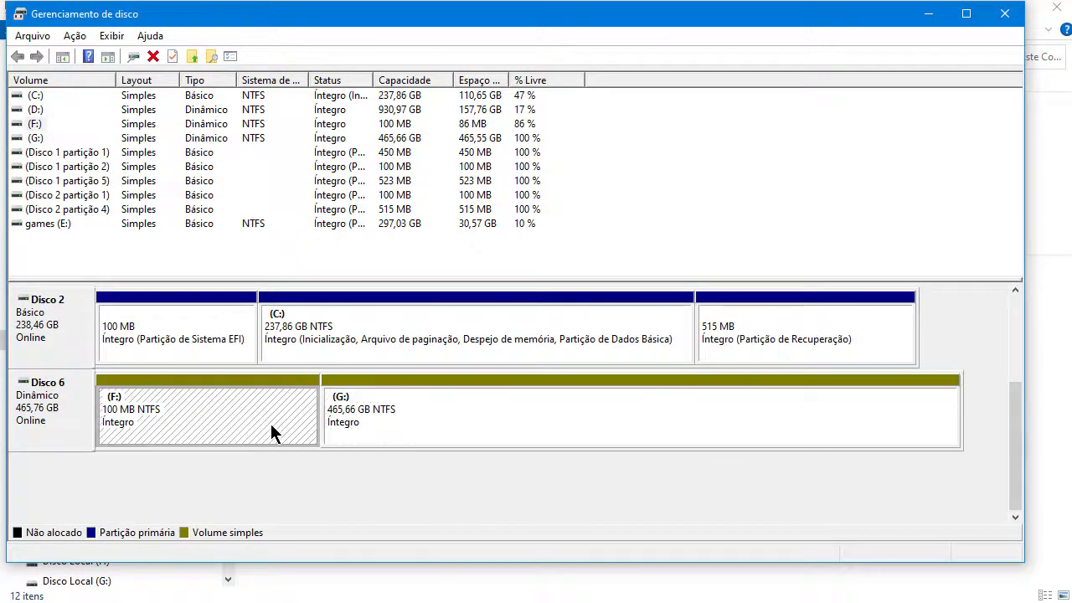
{"action": "right_click", "coordinate": [180, 426]}
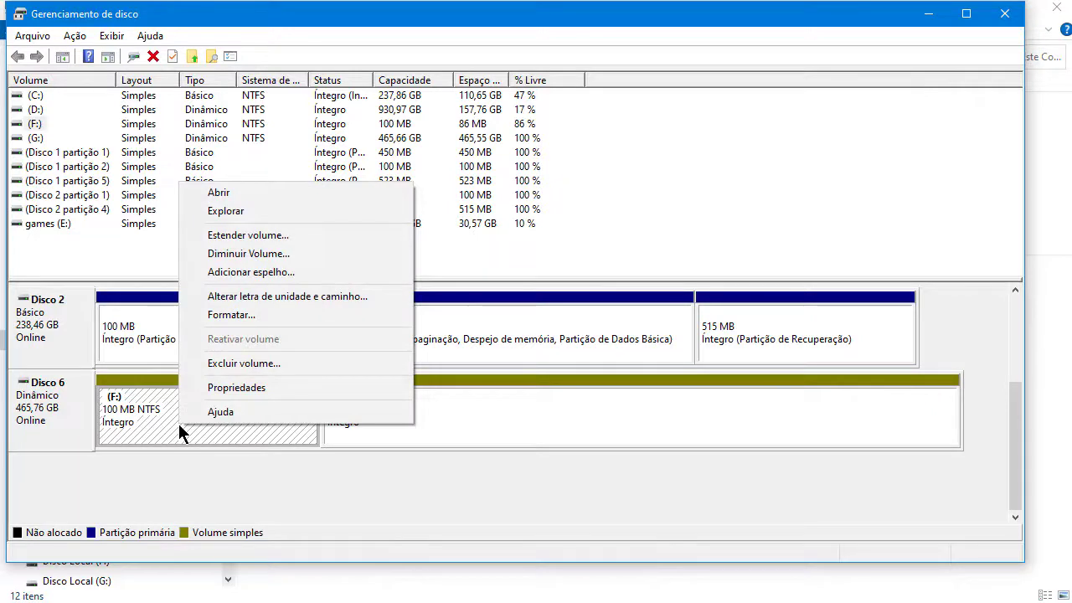
{"action": "left_click", "coordinate": [237, 365]}
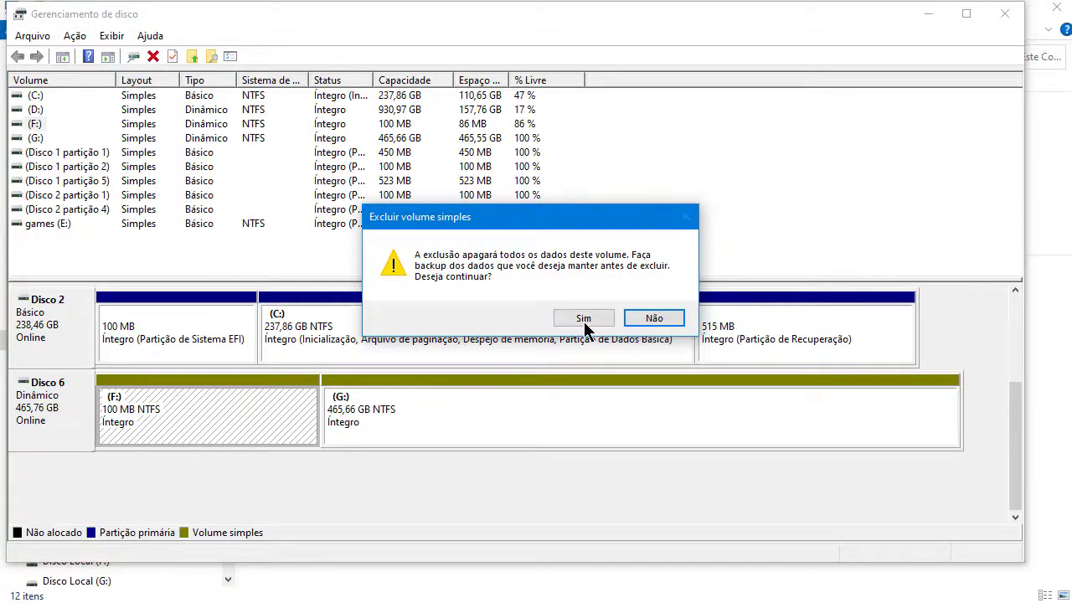
{"action": "left_click", "coordinate": [584, 322]}
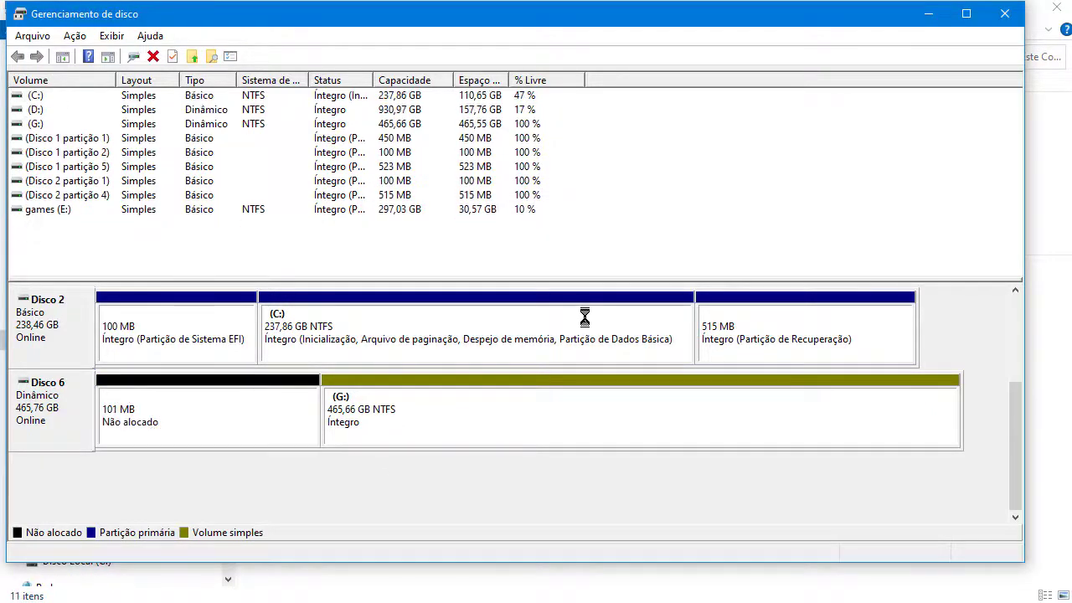
{"action": "left_click", "coordinate": [226, 416]}
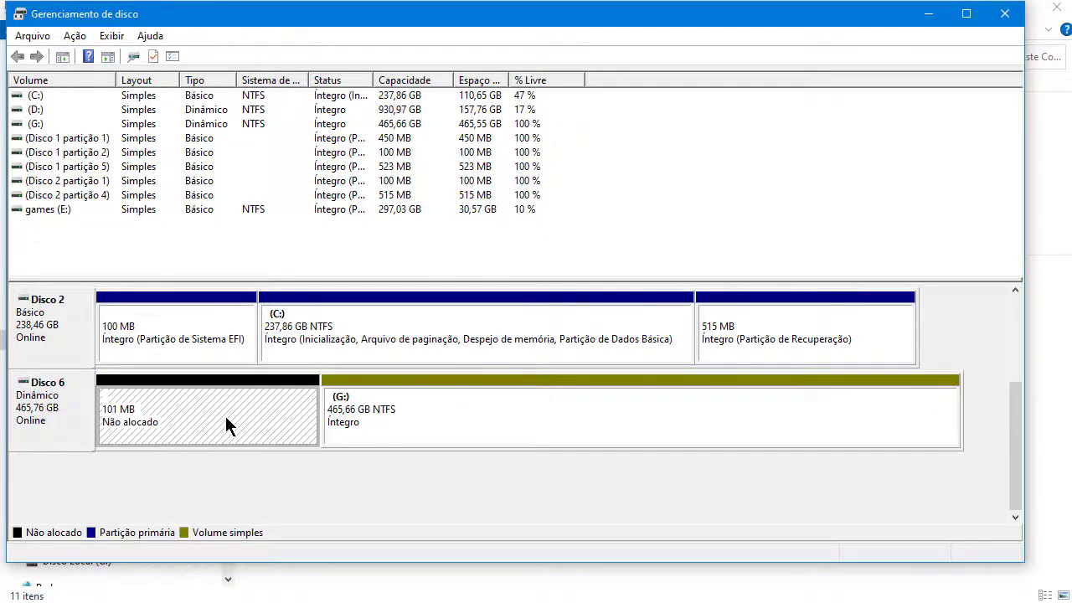
{"action": "left_click", "coordinate": [408, 416]}
{"action": "right_click", "coordinate": [408, 416]}
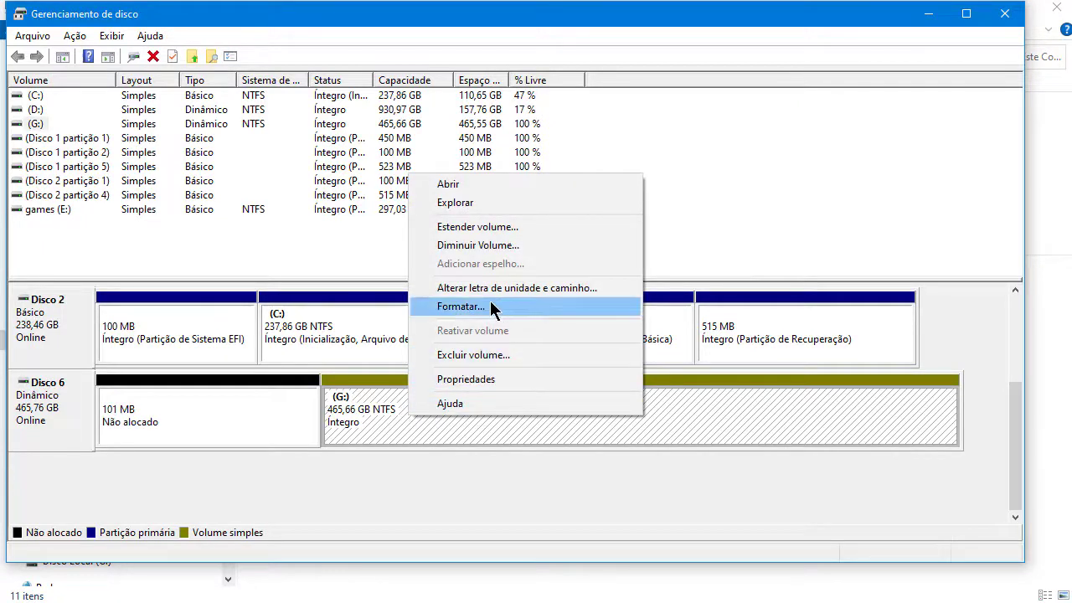
{"action": "left_click", "coordinate": [262, 421]}
{"action": "right_click", "coordinate": [262, 421]}
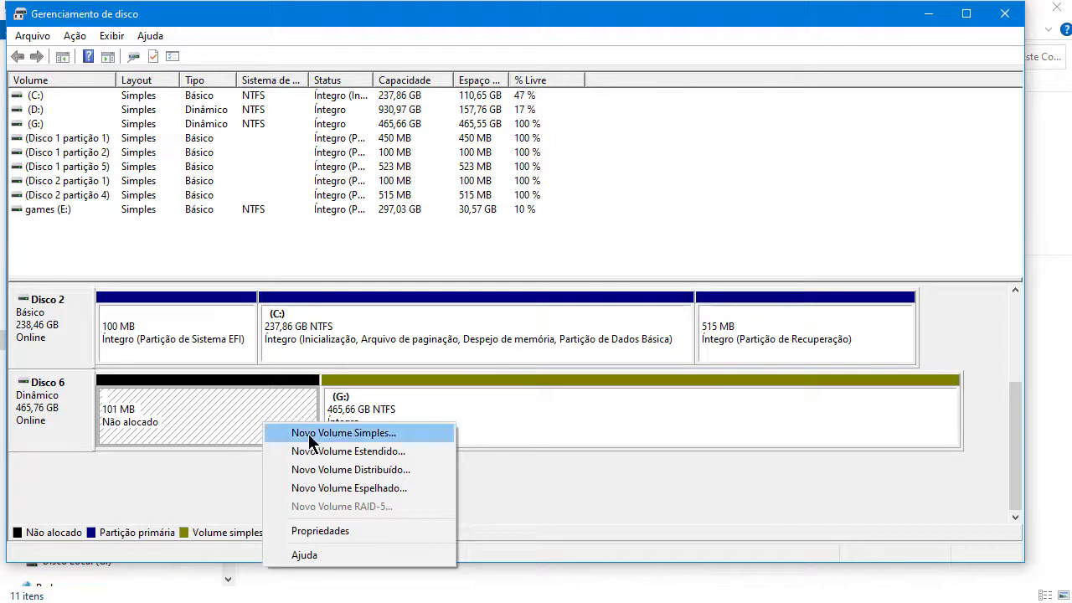
{"action": "left_click", "coordinate": [360, 453]}
{"action": "left_click", "coordinate": [343, 408]}
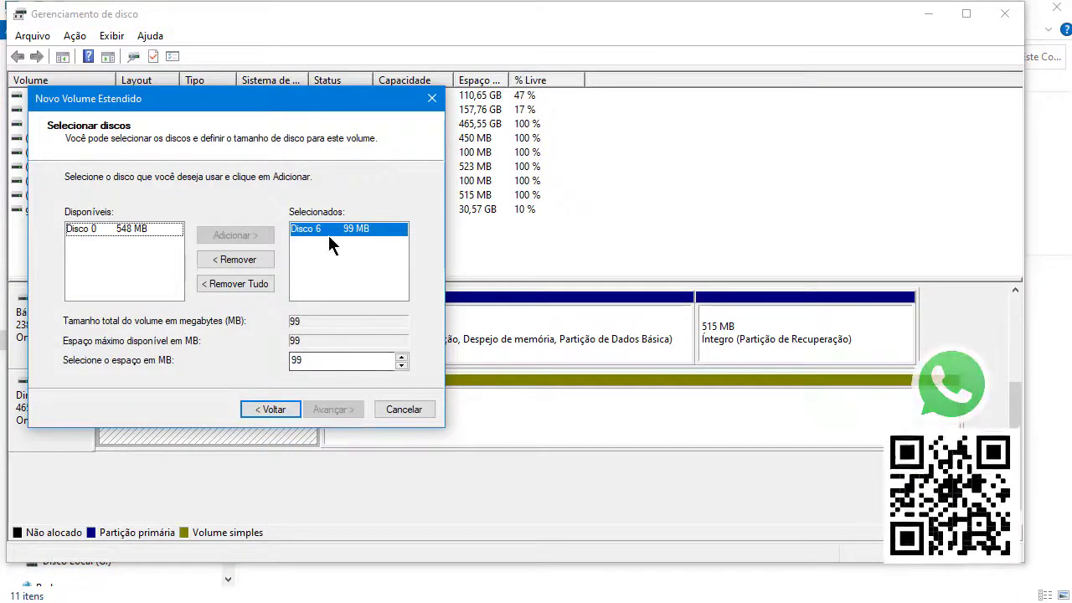
{"action": "left_click", "coordinate": [441, 108]}
{"action": "left_click", "coordinate": [364, 417]}
{"action": "left_click", "coordinate": [269, 419]}
Extend the G: volume on Disco 6 with 99 MB of the same disk's unallocated space
{"action": "left_click", "coordinate": [406, 422]}
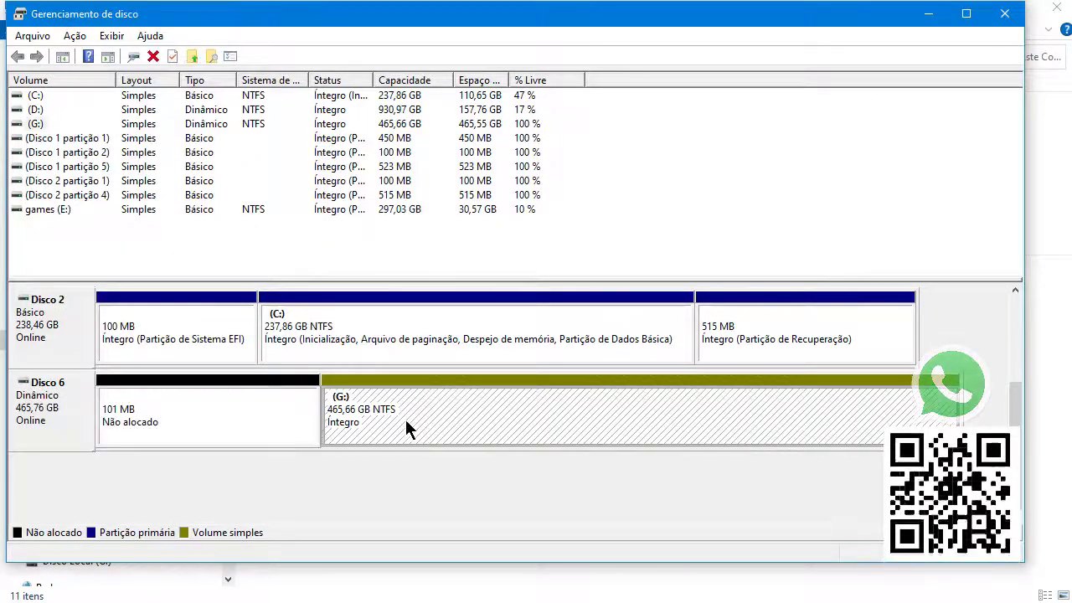
{"action": "right_click", "coordinate": [405, 420]}
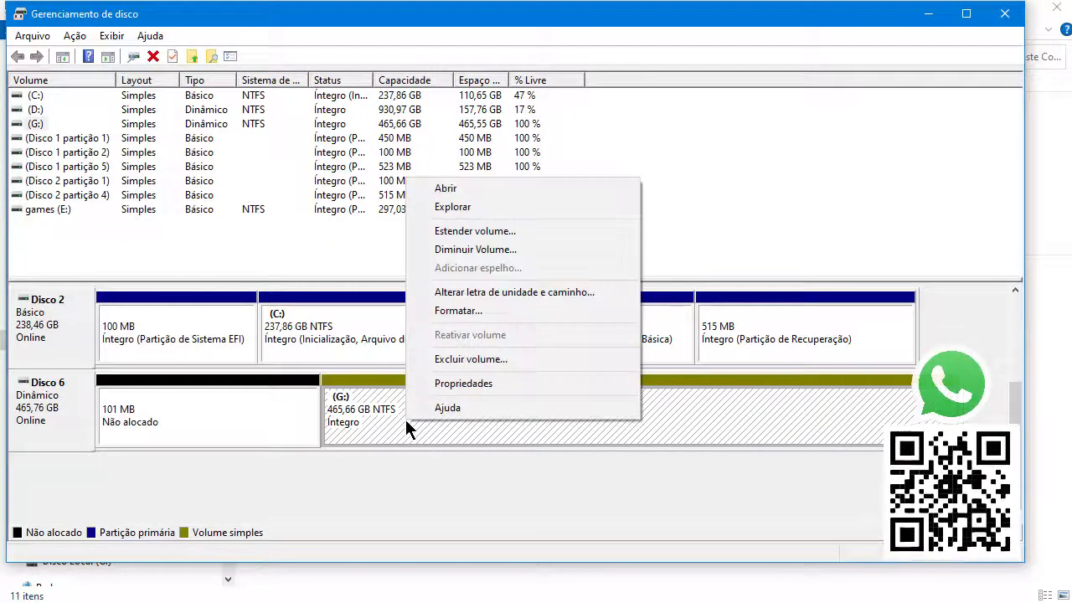
{"action": "left_click", "coordinate": [496, 232]}
{"action": "left_click", "coordinate": [336, 409]}
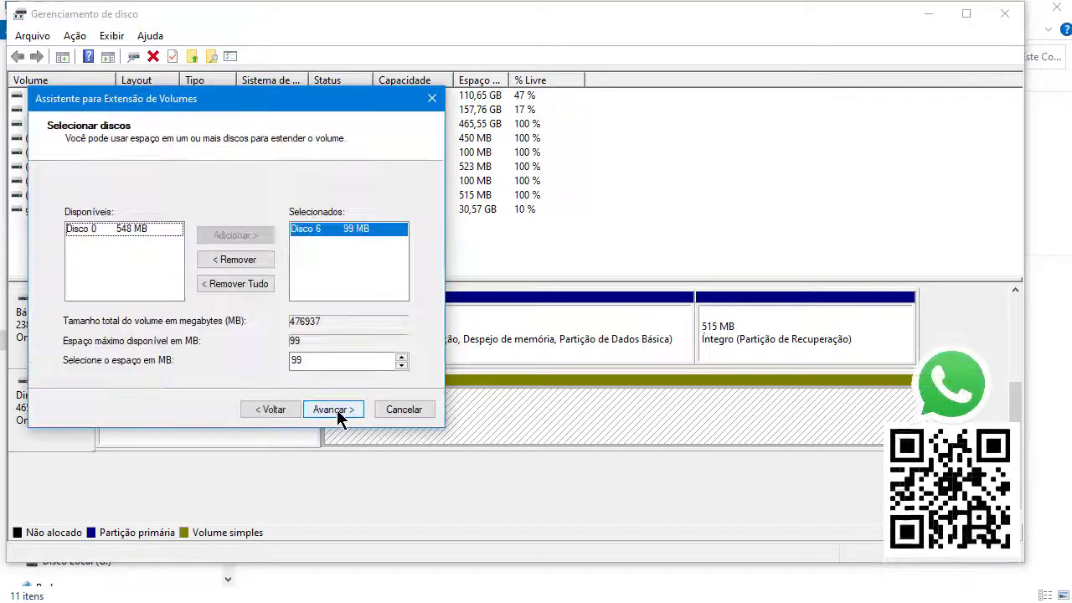
{"action": "left_click", "coordinate": [105, 229]}
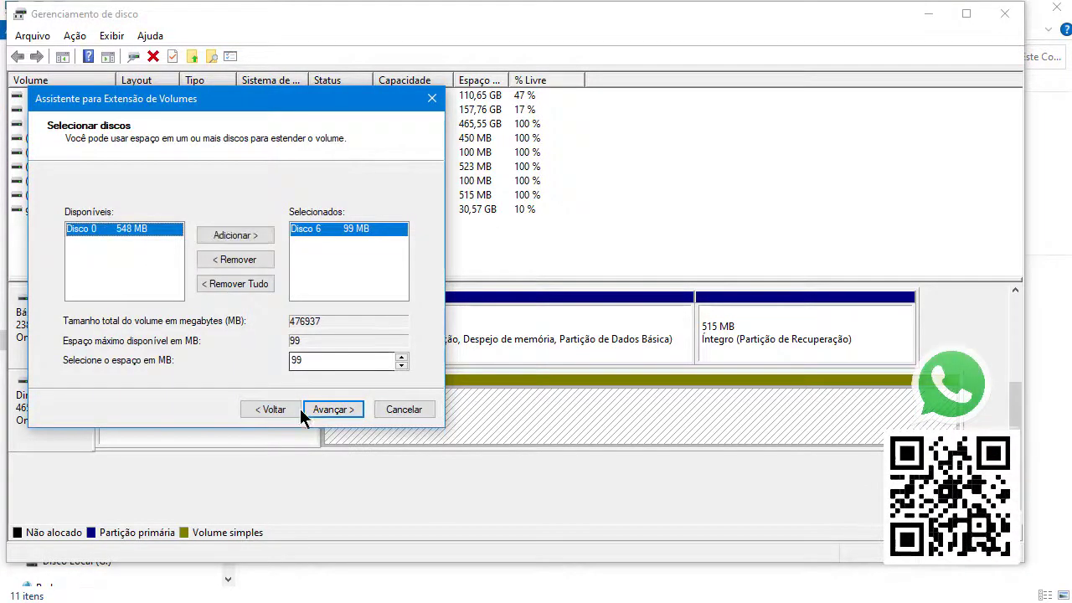
{"action": "left_click", "coordinate": [336, 407]}
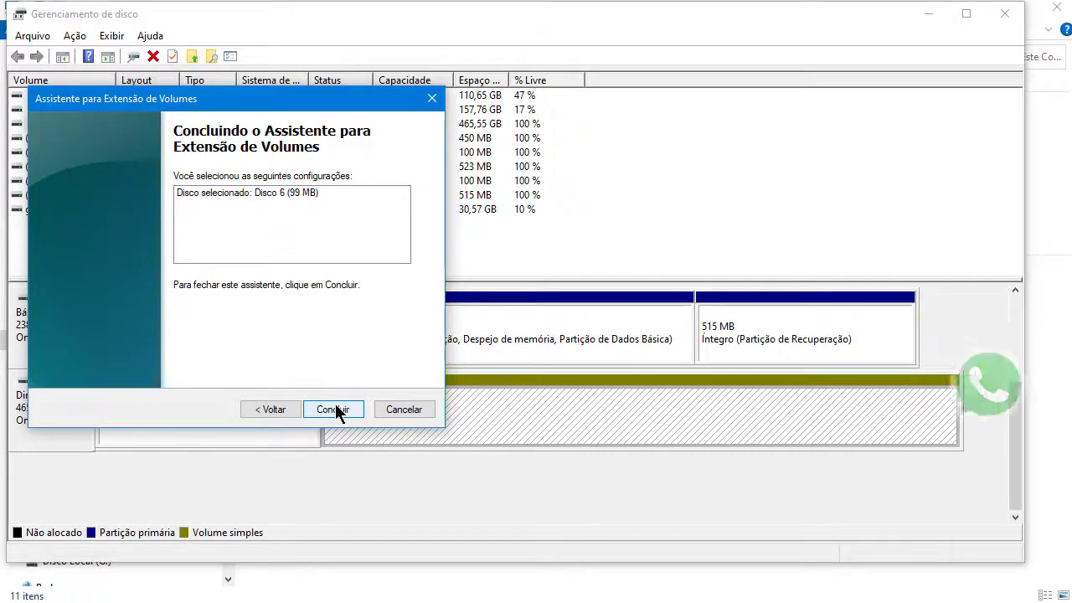
{"action": "left_click", "coordinate": [335, 407]}
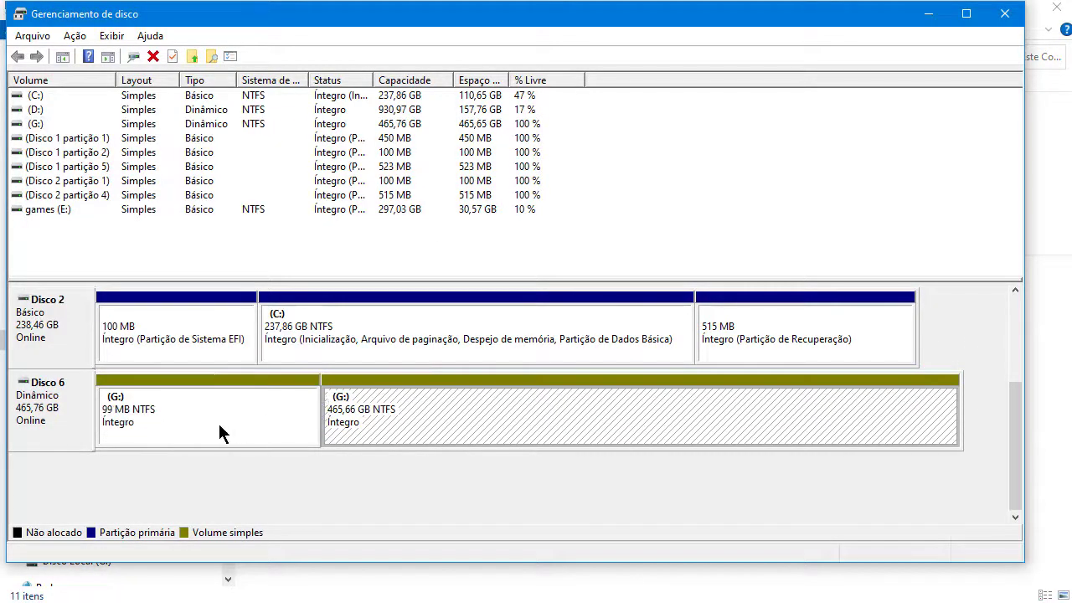
Delete the entire G: volume on Disco 6, accepting the erasure of its data
{"action": "left_click", "coordinate": [219, 432]}
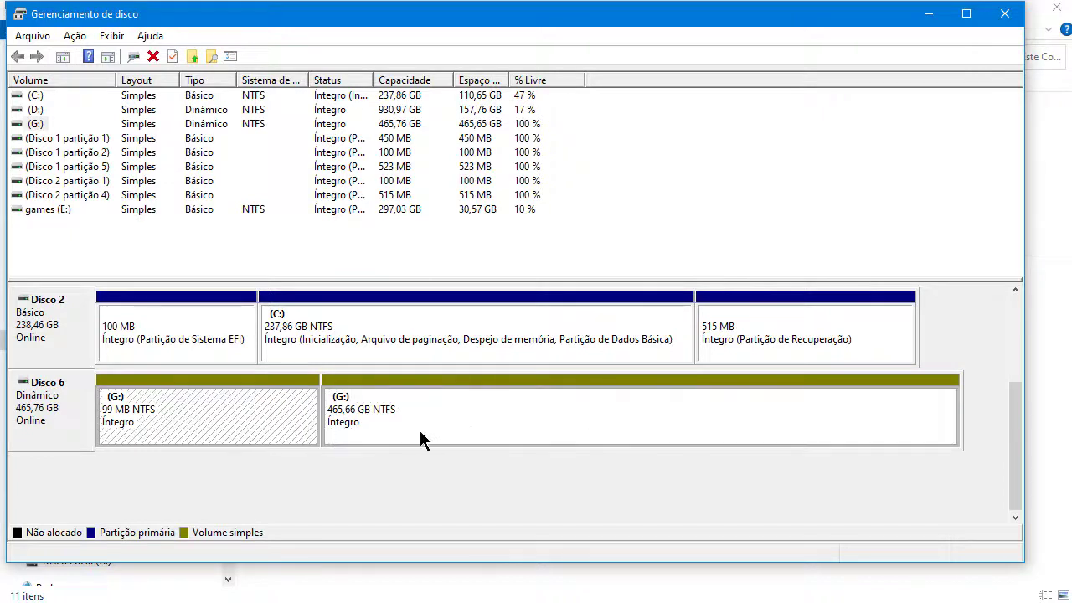
{"action": "left_click", "coordinate": [331, 423]}
{"action": "left_click", "coordinate": [264, 423]}
{"action": "left_click", "coordinate": [349, 429]}
{"action": "left_click", "coordinate": [243, 432]}
{"action": "right_click", "coordinate": [243, 425]}
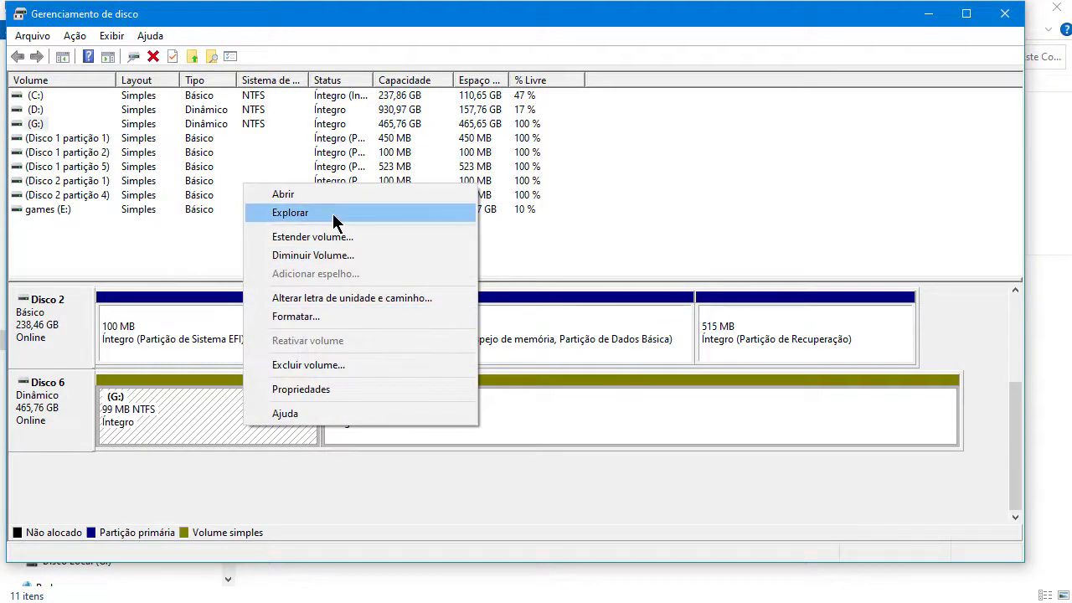
{"action": "left_click", "coordinate": [337, 367]}
{"action": "left_click", "coordinate": [579, 316]}
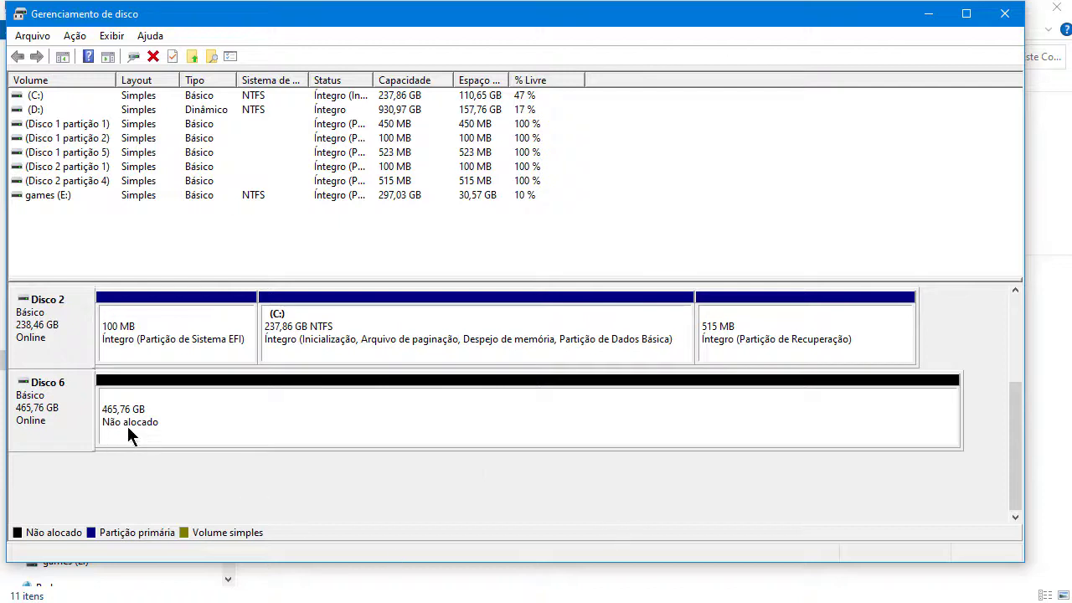
{"action": "left_click", "coordinate": [301, 583]}
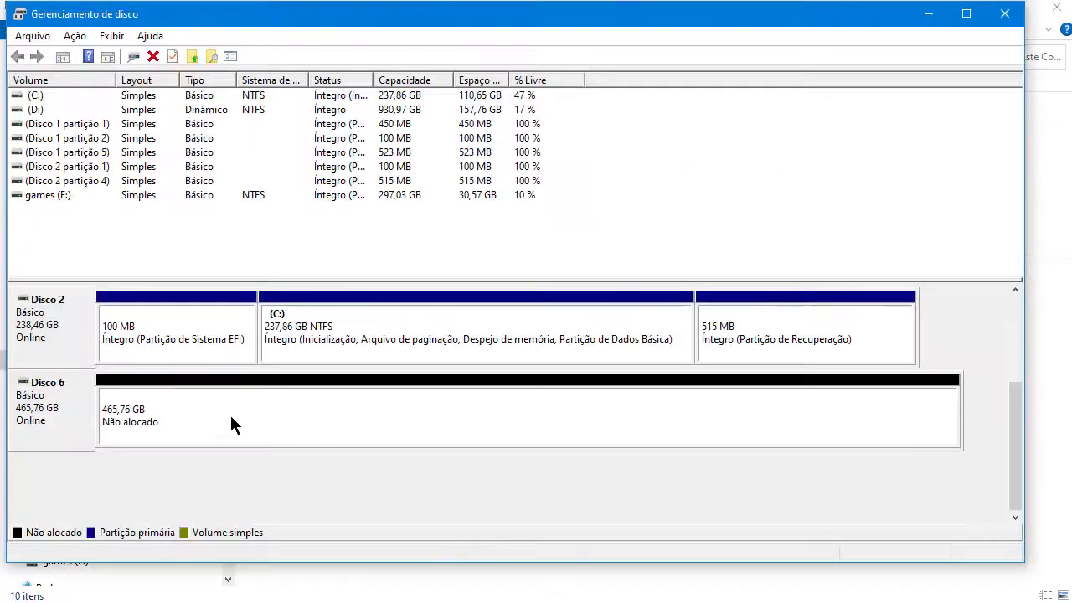
Create a 476937 MB simple volume on Disco 6 with letter F, quick-formatted as NTFS with Padrão allocation and the label Novo volume
{"action": "right_click", "coordinate": [156, 403]}
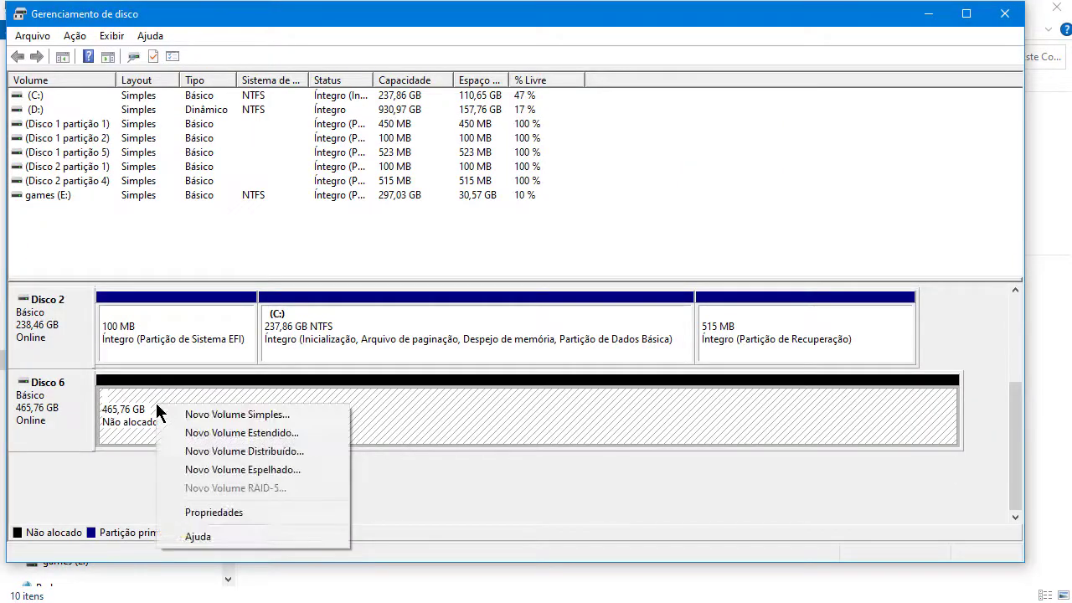
{"action": "left_click", "coordinate": [249, 414]}
{"action": "left_click", "coordinate": [332, 393]}
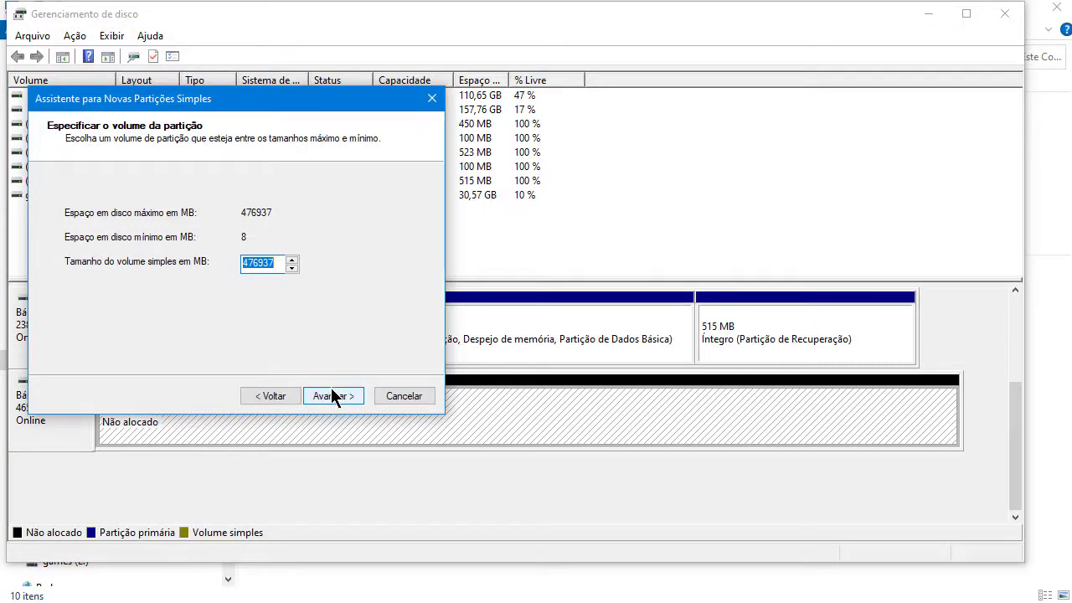
{"action": "left_click", "coordinate": [330, 387]}
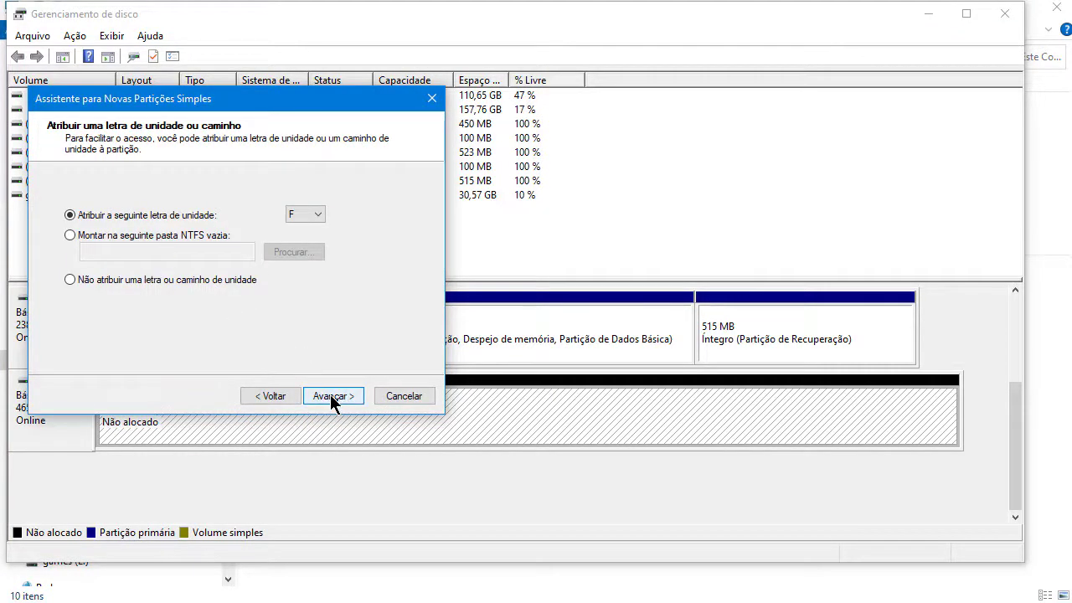
{"action": "left_click", "coordinate": [330, 395]}
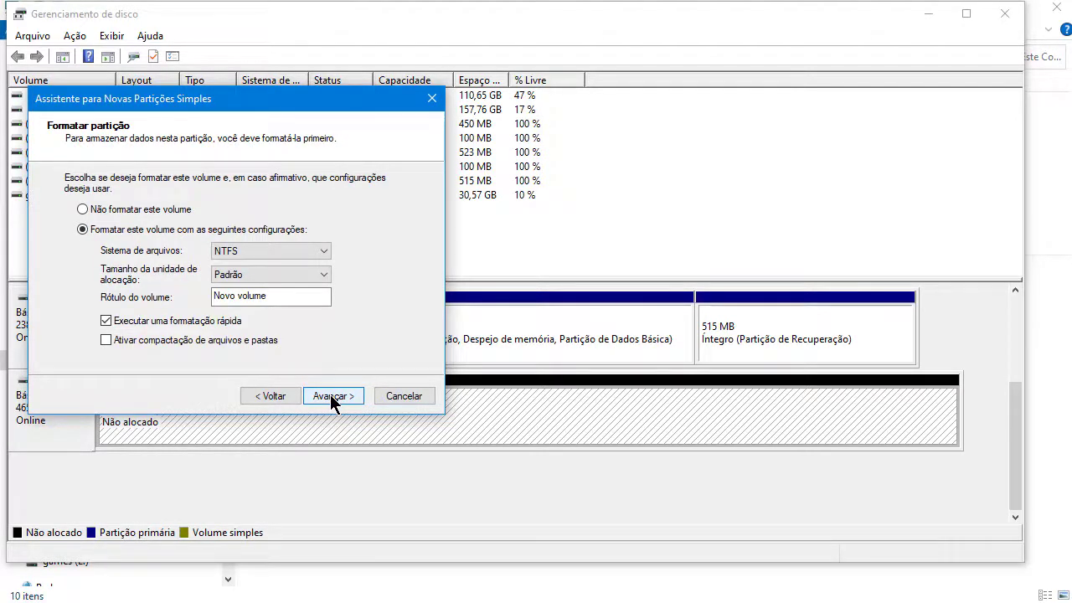
{"action": "left_click", "coordinate": [329, 394]}
{"action": "left_click", "coordinate": [330, 395]}
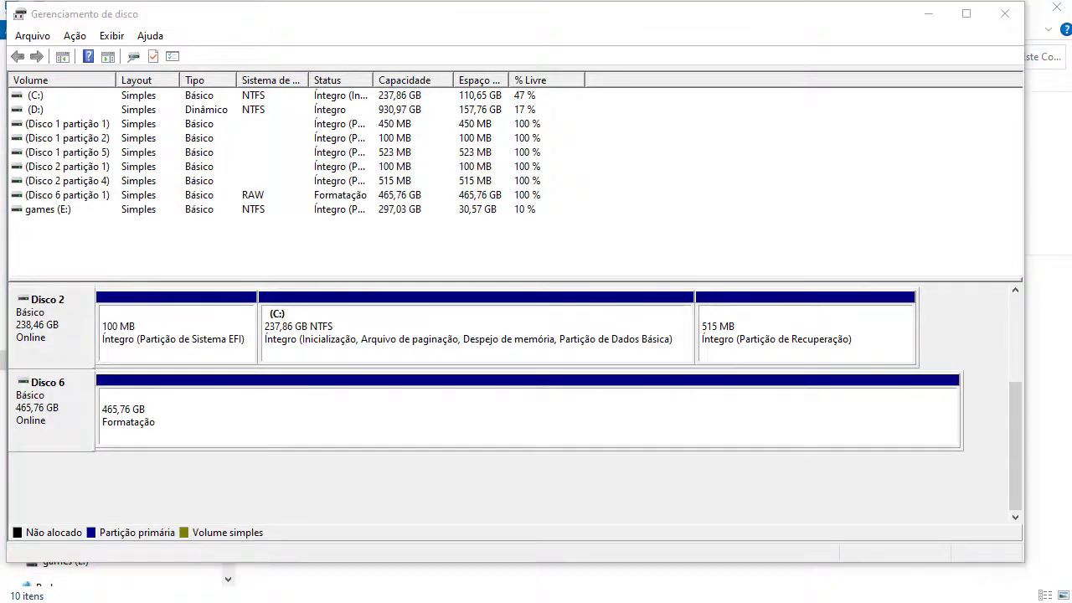
Switch to File Explorer, check the contents of Novo volume (F:), and return to Este Computador
{"action": "key", "text": "alt+Tab"}
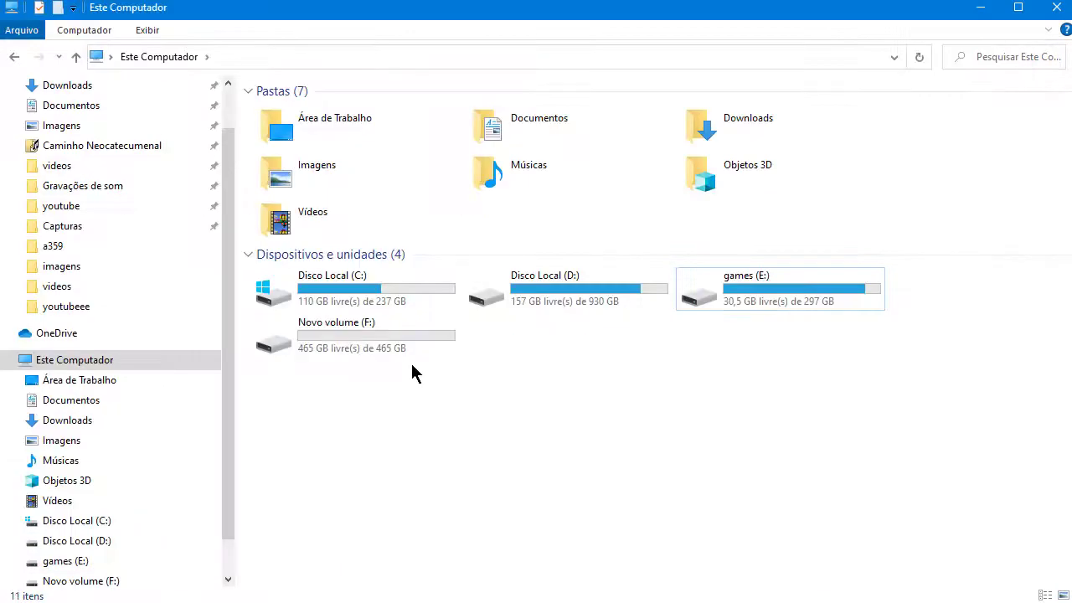
{"action": "double_click", "coordinate": [366, 339]}
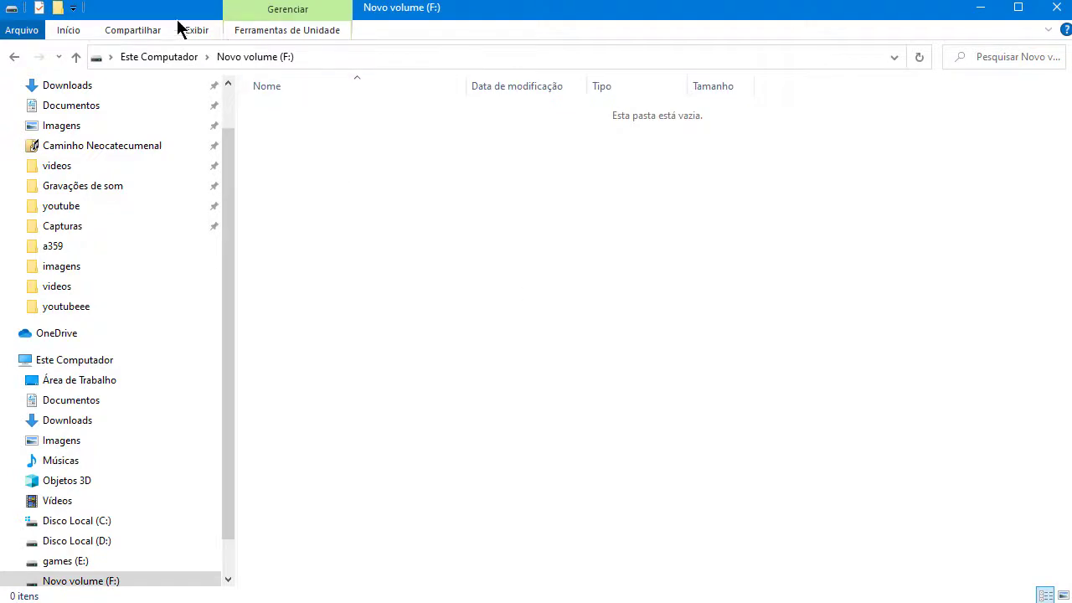
{"action": "left_click", "coordinate": [144, 54]}
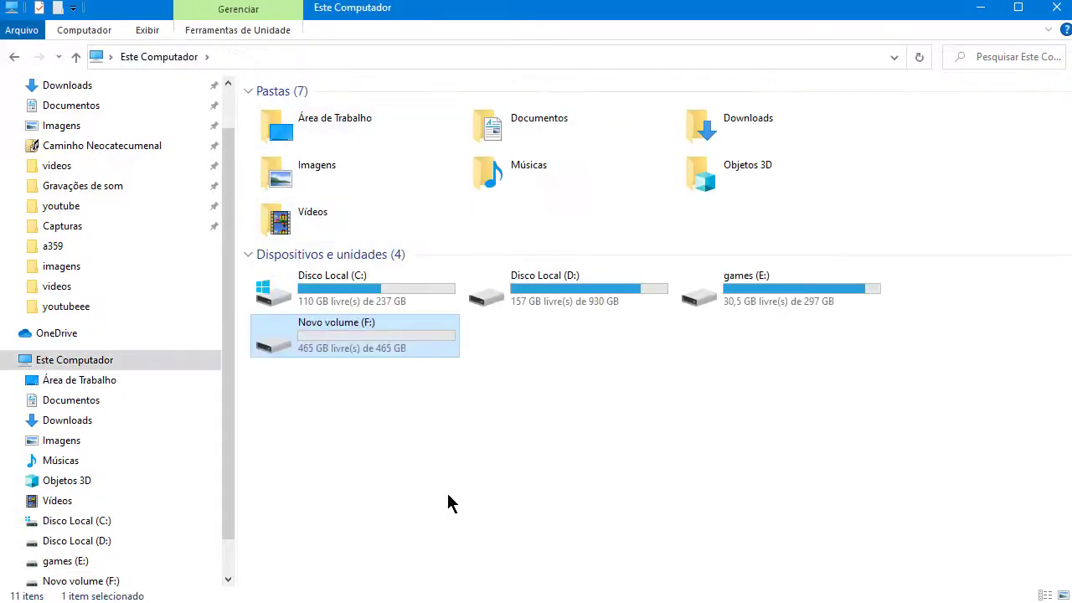
{"action": "left_click", "coordinate": [543, 513]}
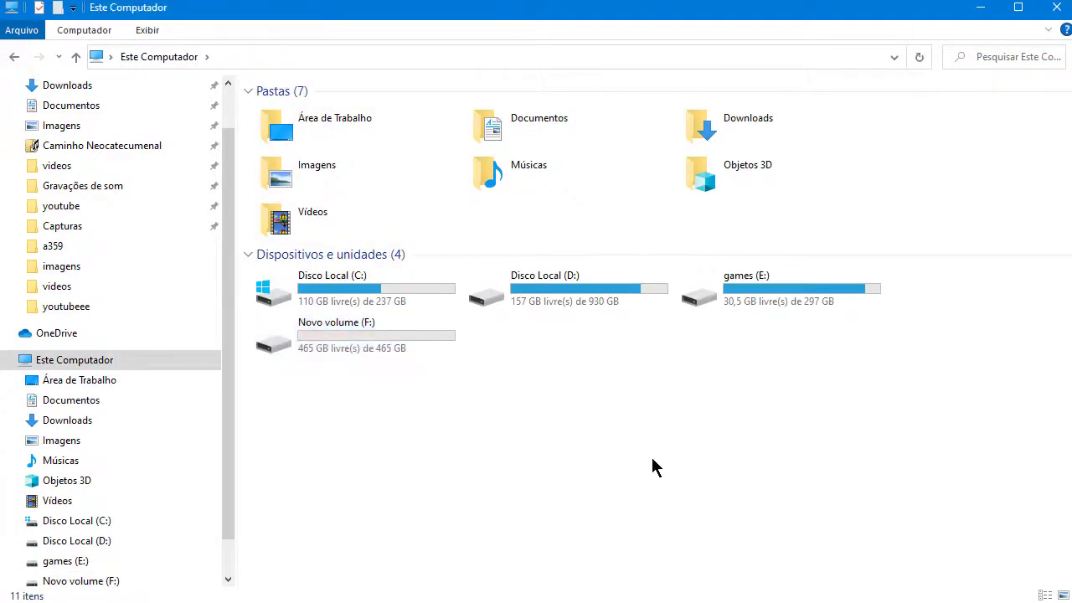
View the contents of Disco Local (C:) and Disco Local (D:), and check the space details of games (E:)
{"action": "double_click", "coordinate": [368, 293]}
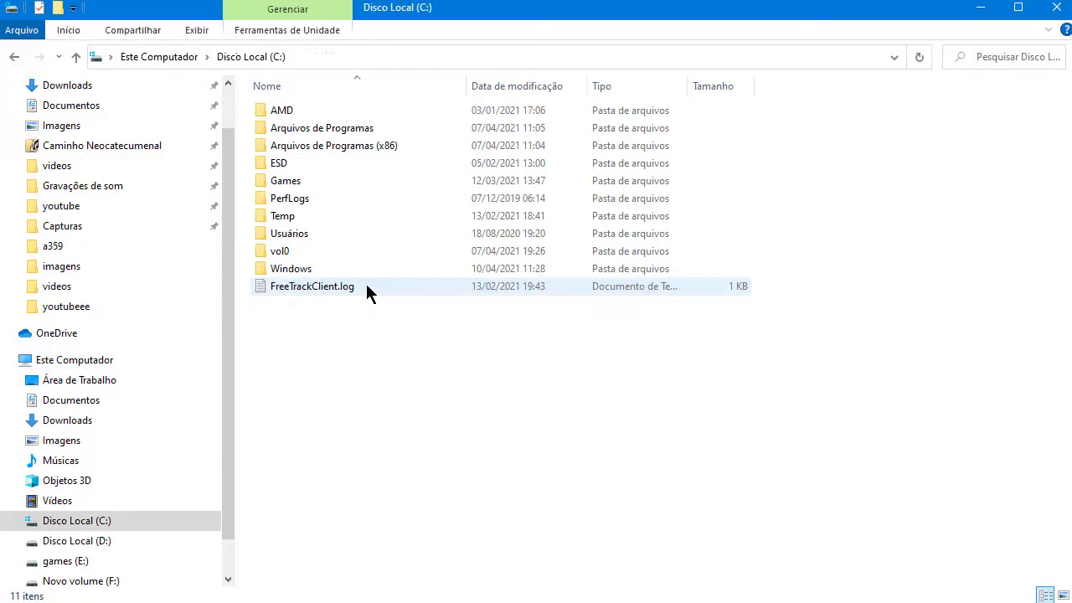
{"action": "left_click", "coordinate": [139, 57]}
{"action": "double_click", "coordinate": [557, 287]}
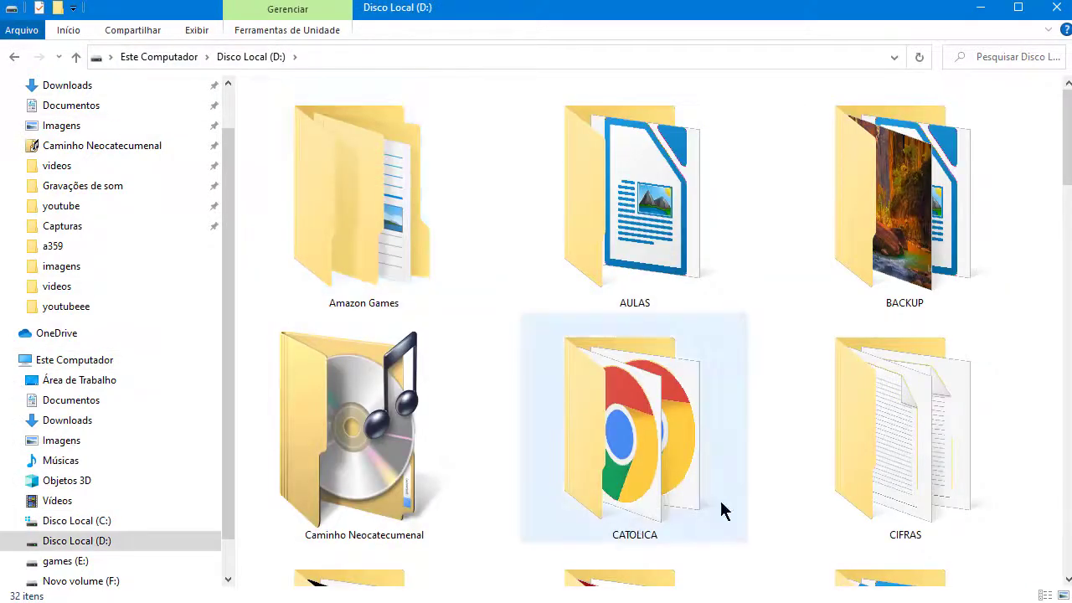
{"action": "left_click", "coordinate": [158, 57]}
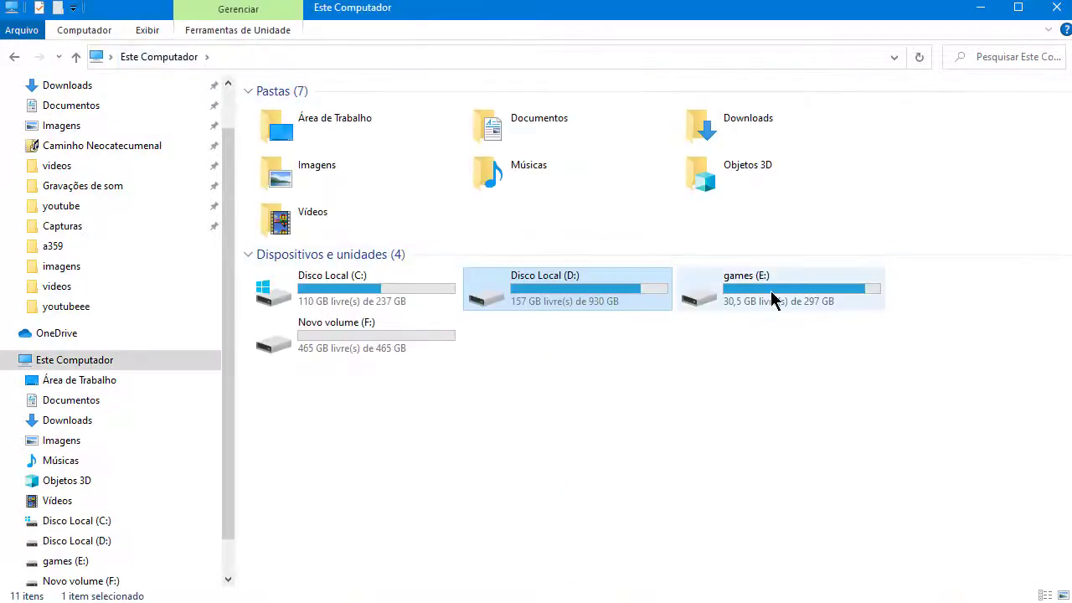
{"action": "left_click", "coordinate": [771, 299]}
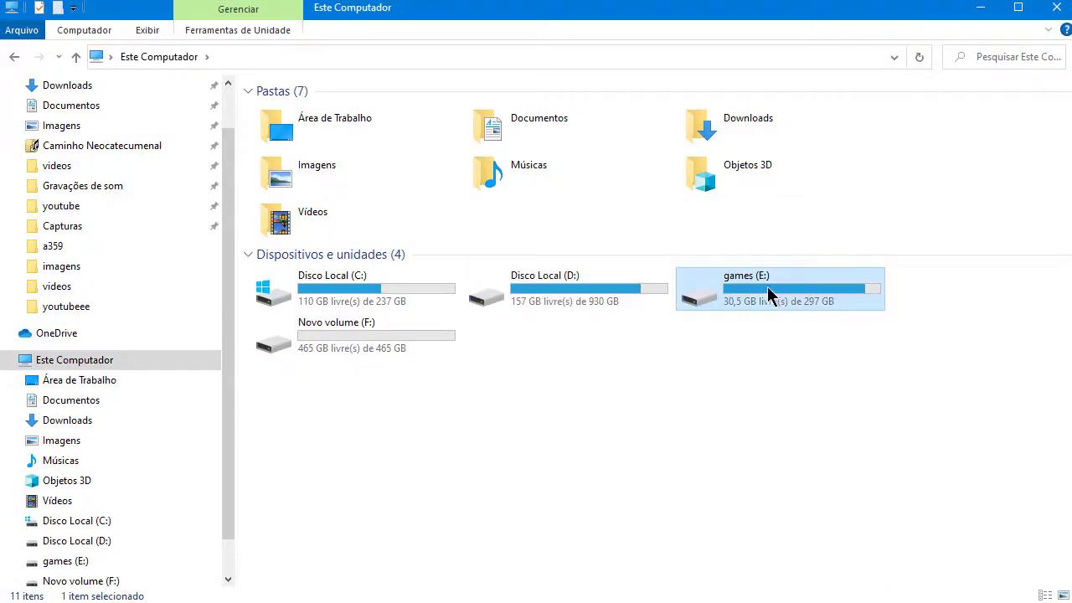
{"action": "mouse_move", "coordinate": [768, 291]}
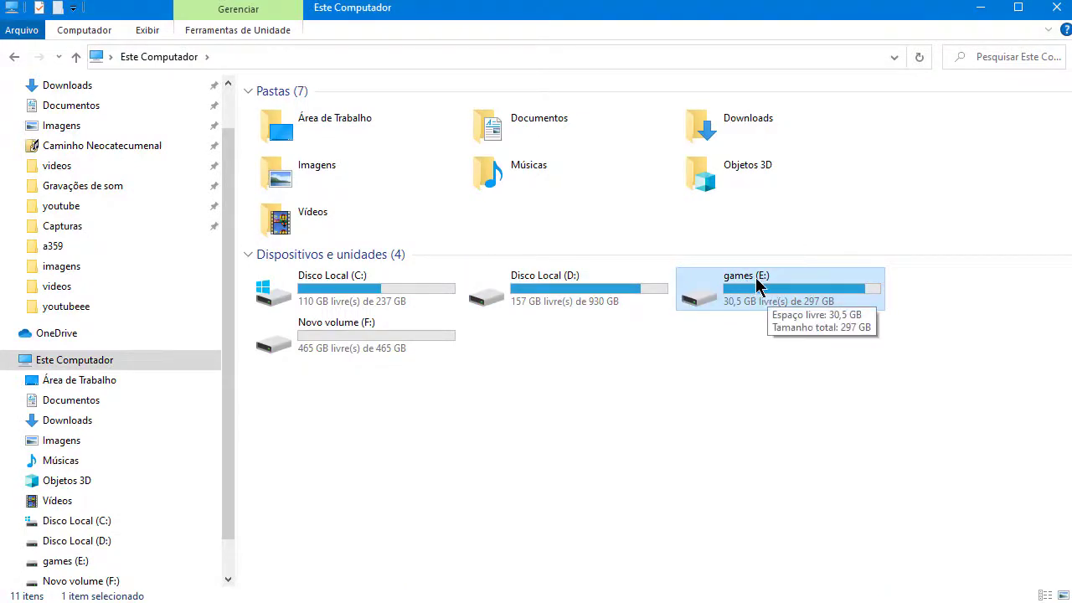
Rename the Novo volume (F:) drive as AE PLAY, granting administrator permission
{"action": "right_click", "coordinate": [327, 332]}
{"action": "left_click", "coordinate": [329, 333]}
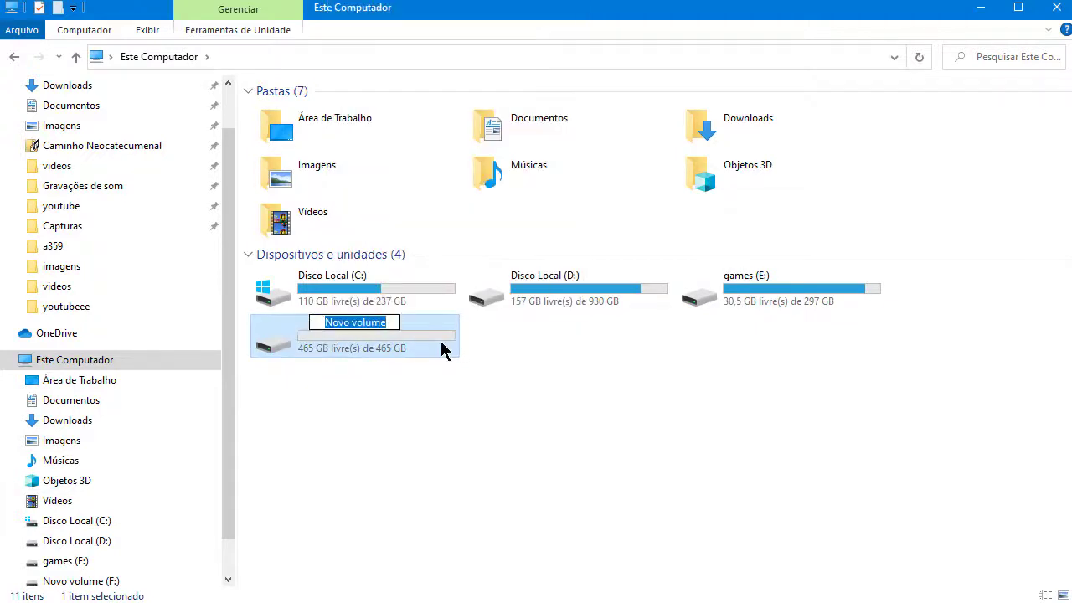
{"action": "type", "text": "AE"}
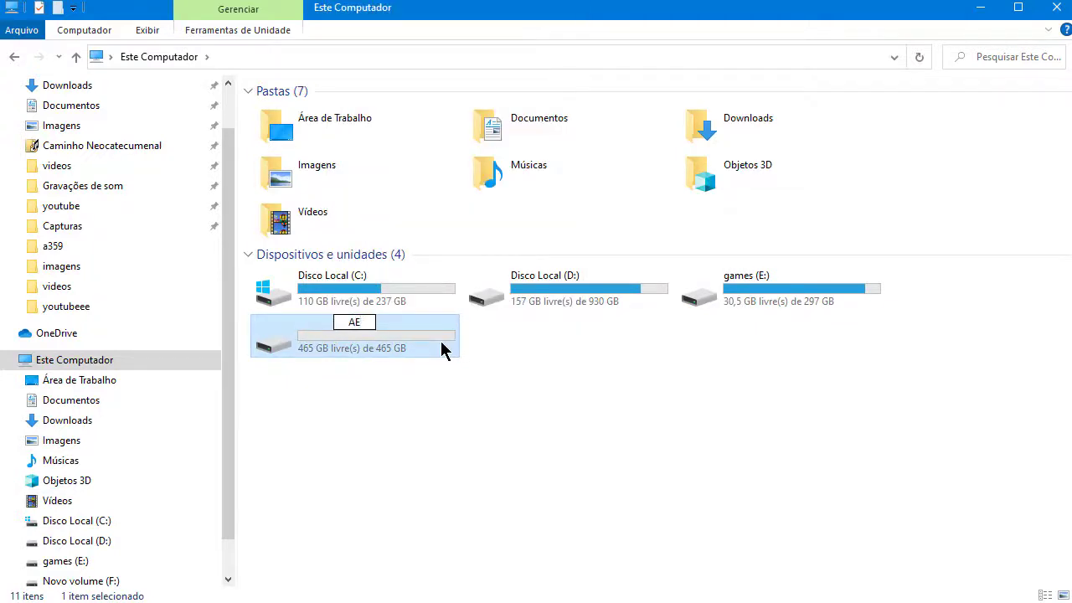
{"action": "type", "text": " PLAY"}
{"action": "key", "text": "Return"}
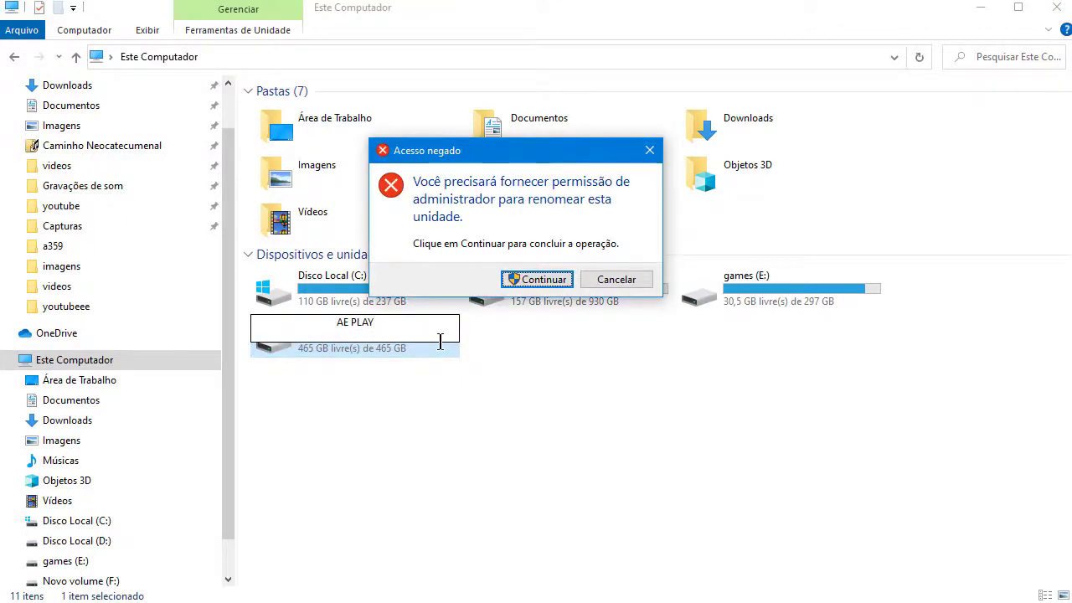
{"action": "left_click", "coordinate": [532, 279]}
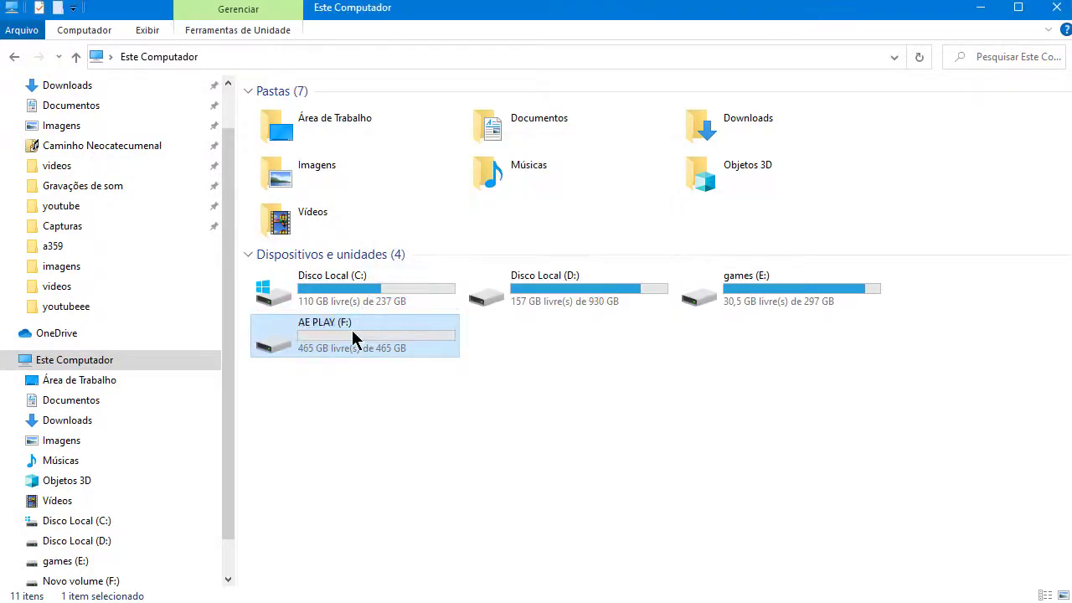
Check the contents of the AE PLAY (F:) drive and return to the drive overview in Este Computador
{"action": "left_click", "coordinate": [304, 407]}
{"action": "double_click", "coordinate": [342, 351]}
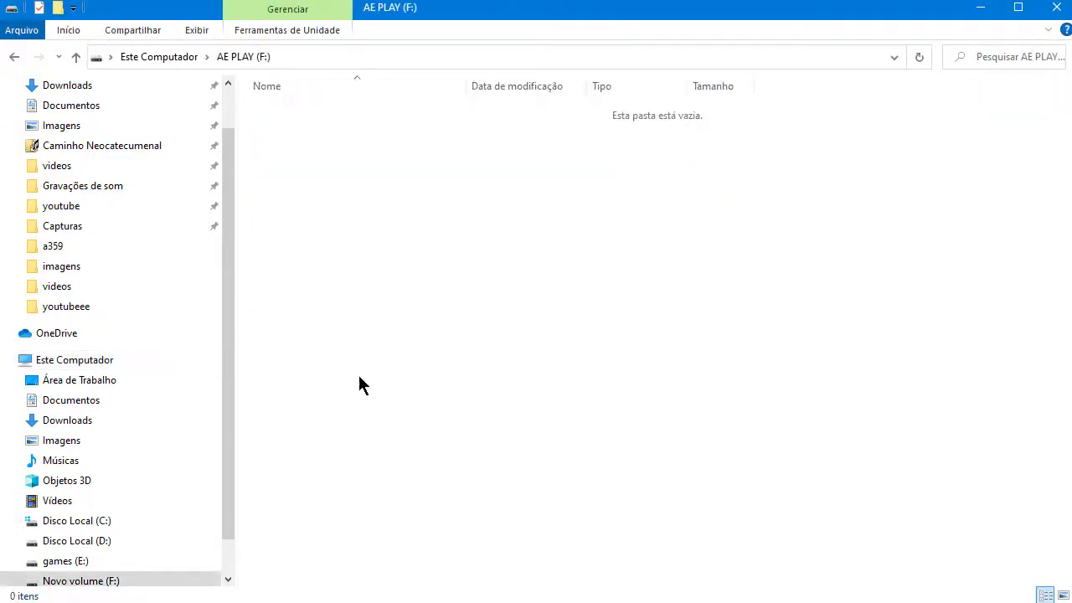
{"action": "left_click", "coordinate": [156, 56]}
{"action": "left_click", "coordinate": [586, 402]}
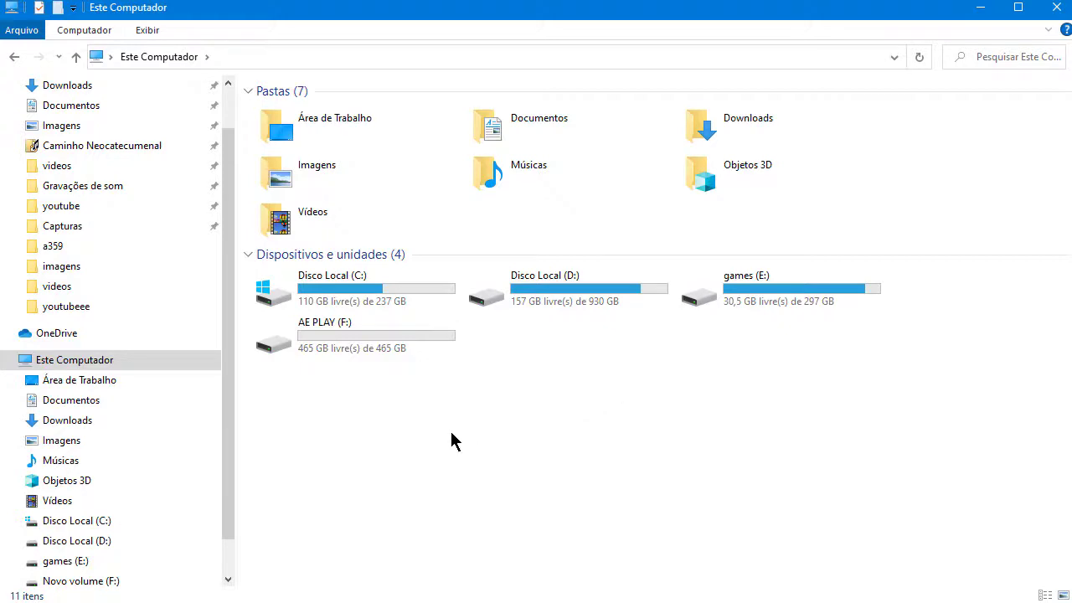
{"action": "left_click_drag", "start_coordinate": [361, 425], "coordinate": [917, 310]}
{"action": "left_click", "coordinate": [795, 427]}
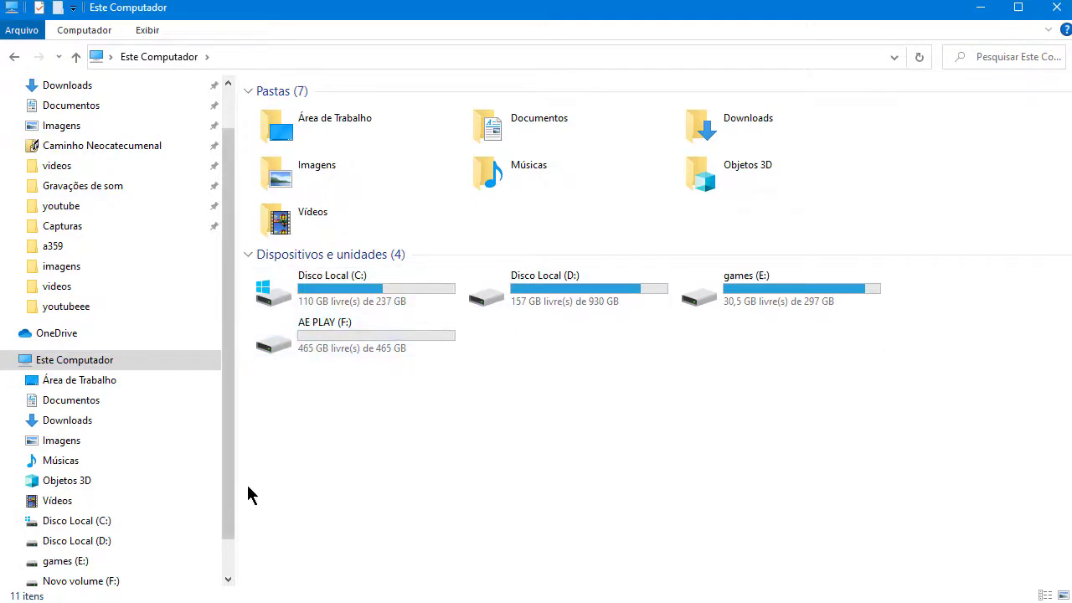
Check the contents of AE PLAY (F:), close File Explorer and maximize the Gerenciamento de disco window
{"action": "double_click", "coordinate": [362, 335]}
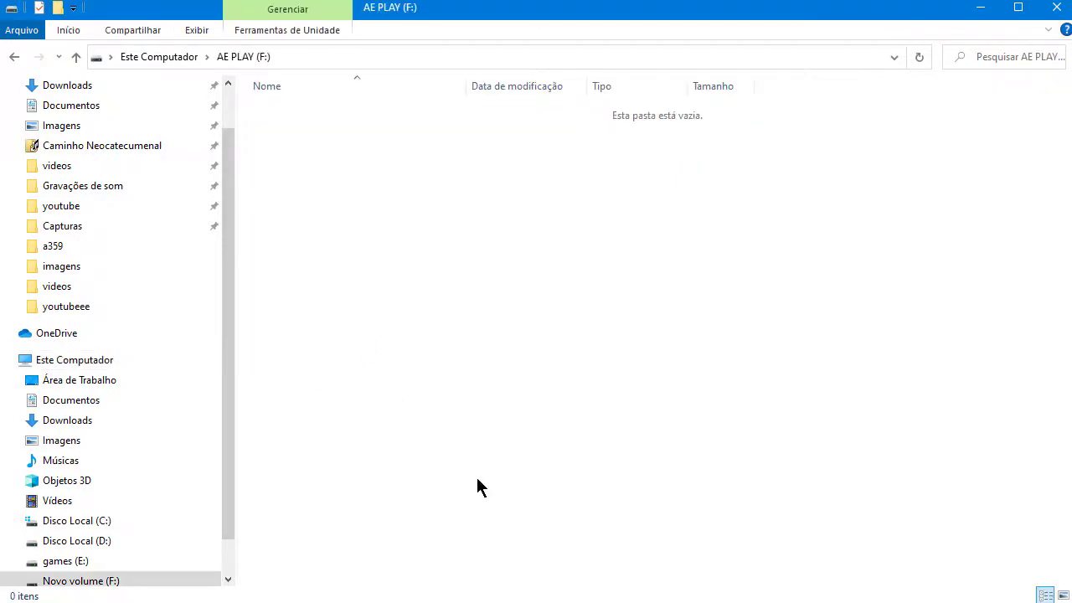
{"action": "left_click", "coordinate": [1056, 7]}
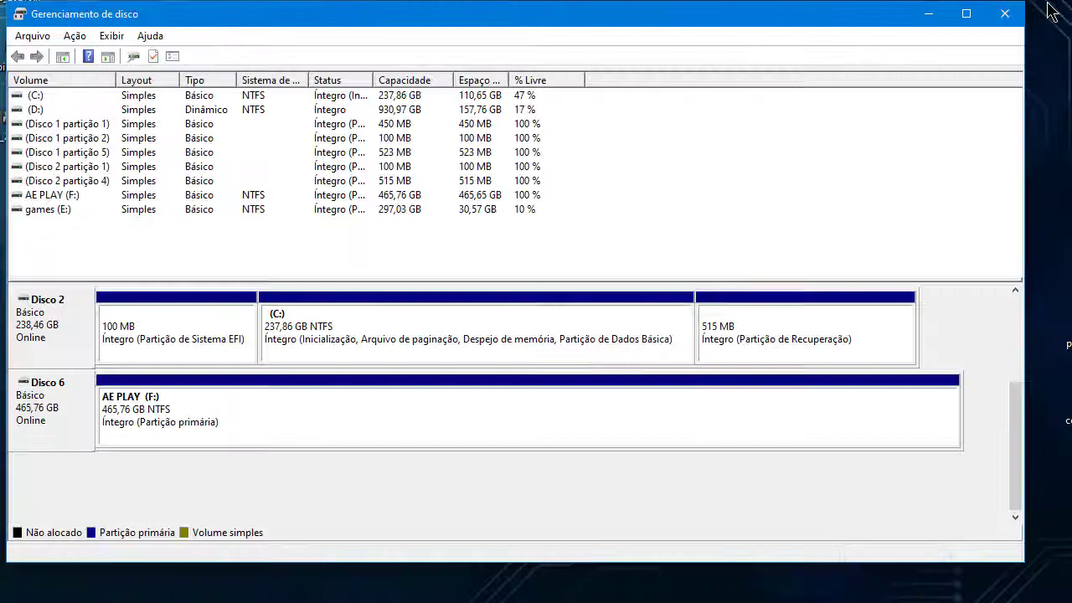
{"action": "left_click", "coordinate": [970, 25]}
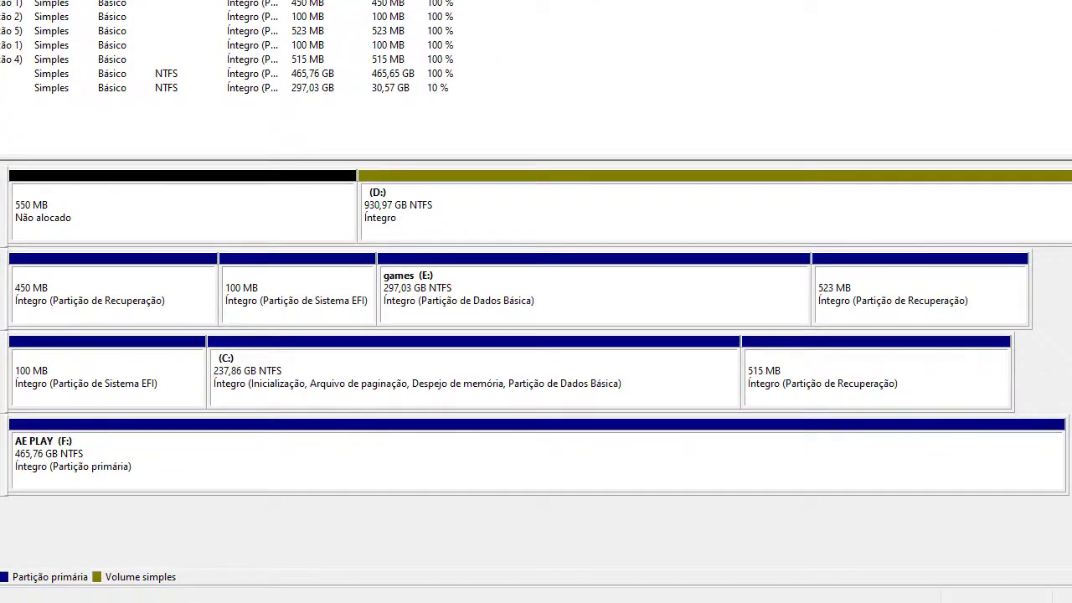
Switch to Smart Defrag from the programs running in the background
{"action": "key", "text": "super"}
{"action": "key", "text": "super"}
{"action": "left_click", "coordinate": [902, 602]}
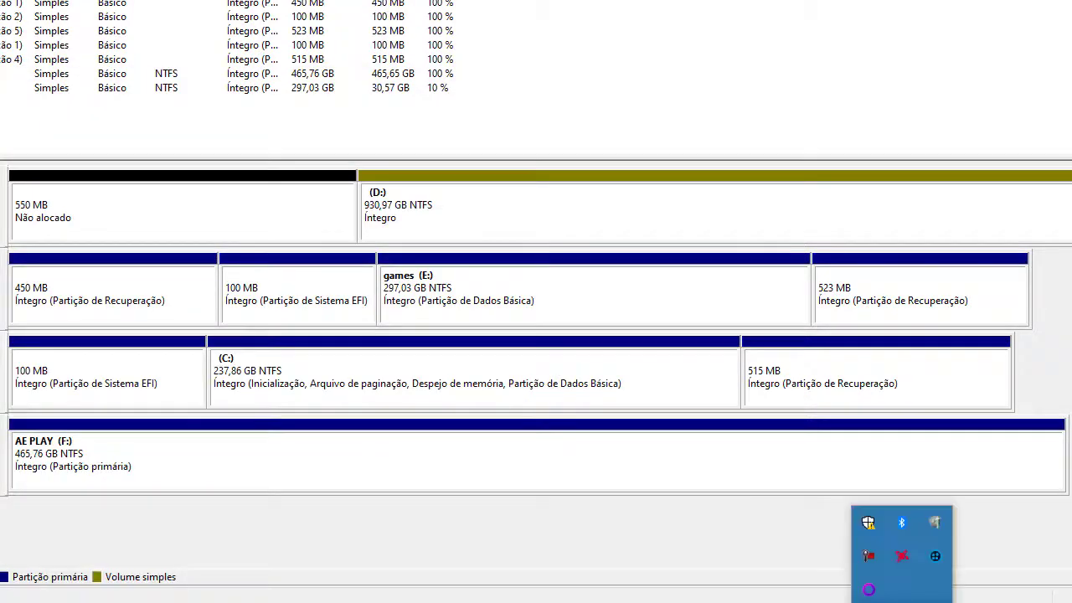
{"action": "left_click", "coordinate": [935, 557]}
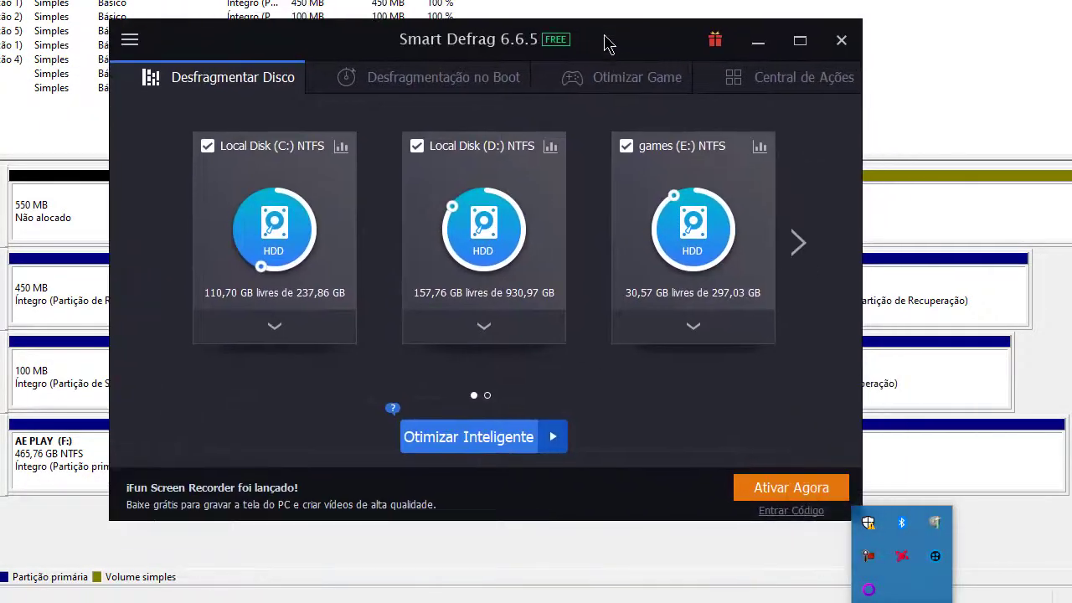
{"action": "left_click", "coordinate": [486, 47]}
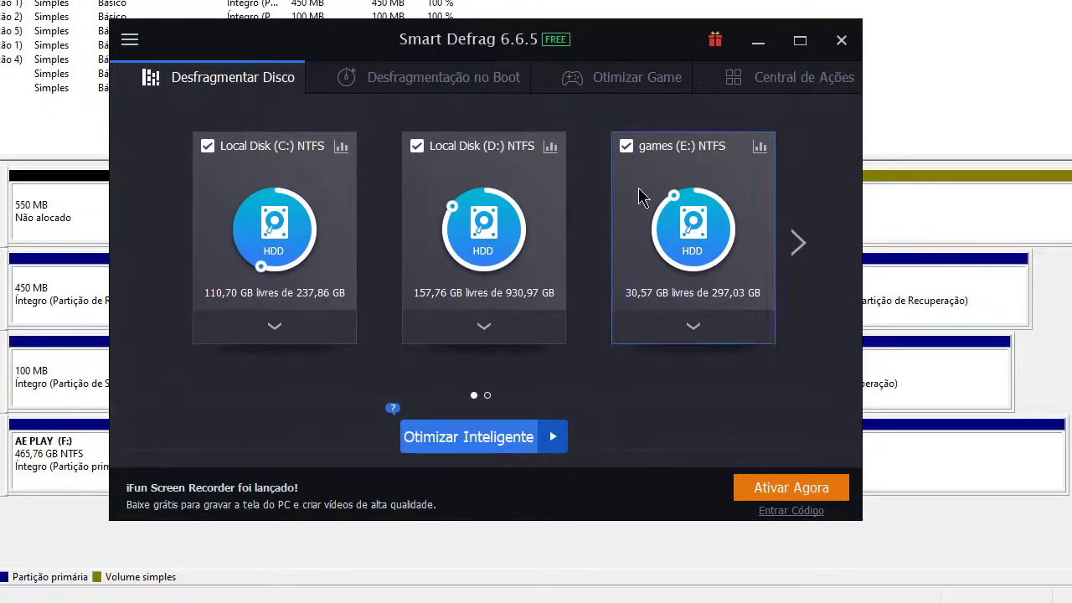
Include Novo volume (F:) among the checked drives and run Analisar on the selection
{"action": "left_click", "coordinate": [806, 232]}
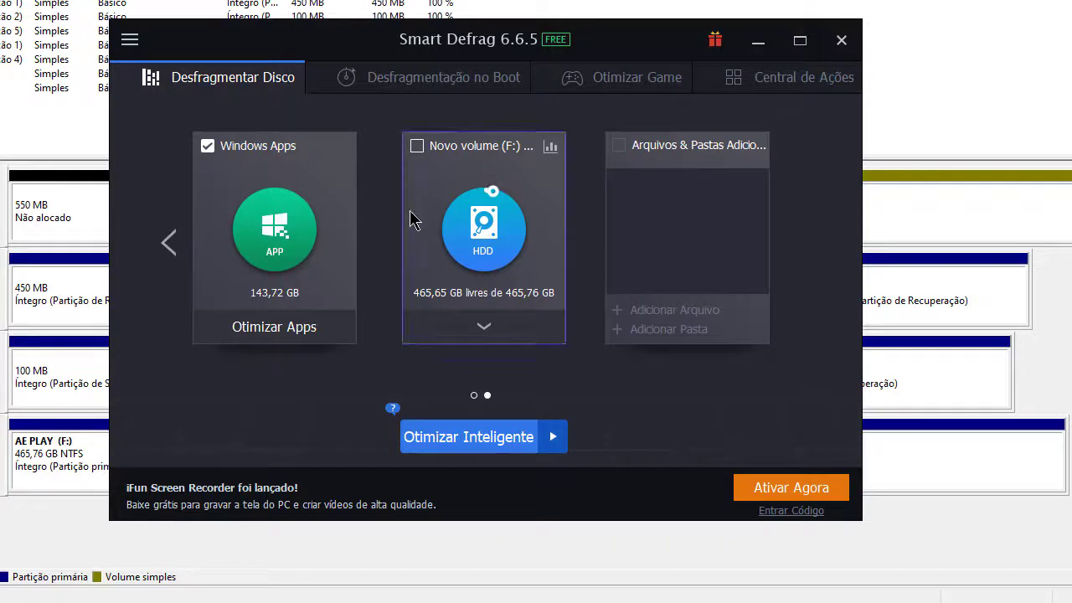
{"action": "left_click", "coordinate": [169, 245]}
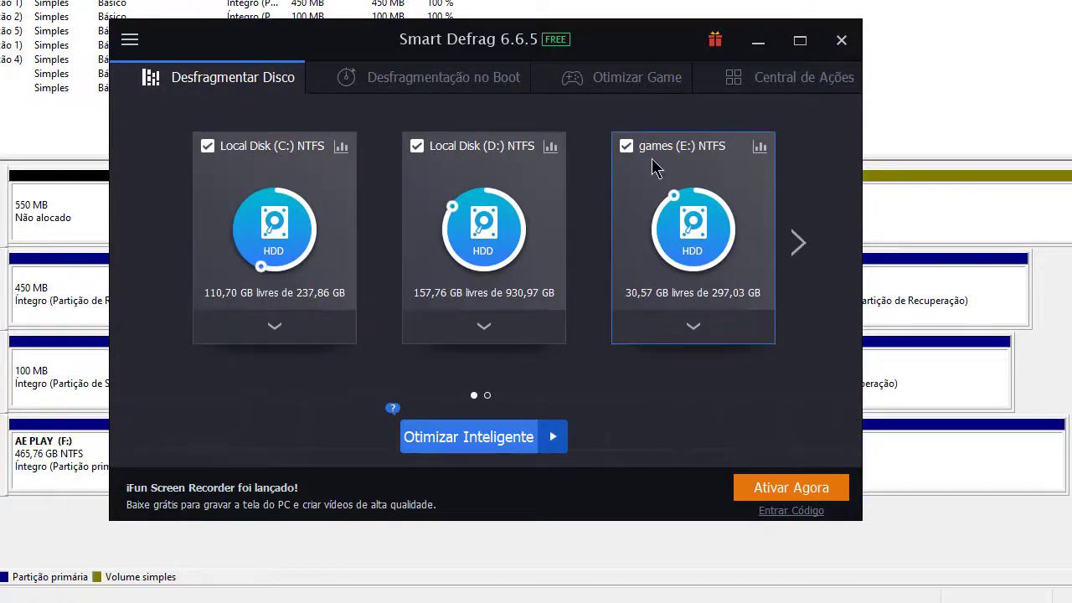
{"action": "left_click", "coordinate": [798, 242]}
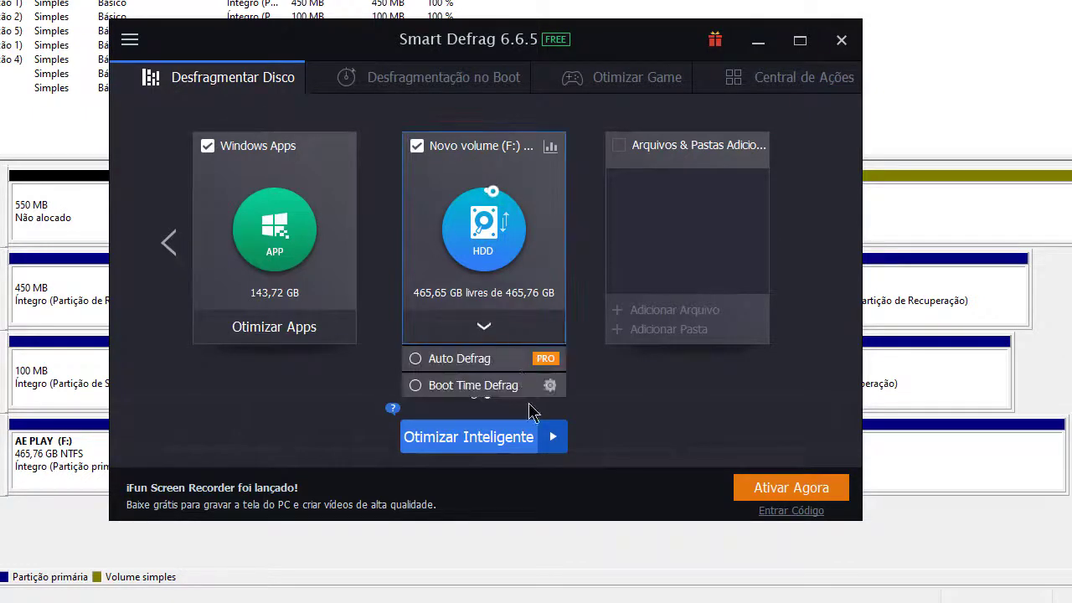
{"action": "left_click", "coordinate": [552, 438]}
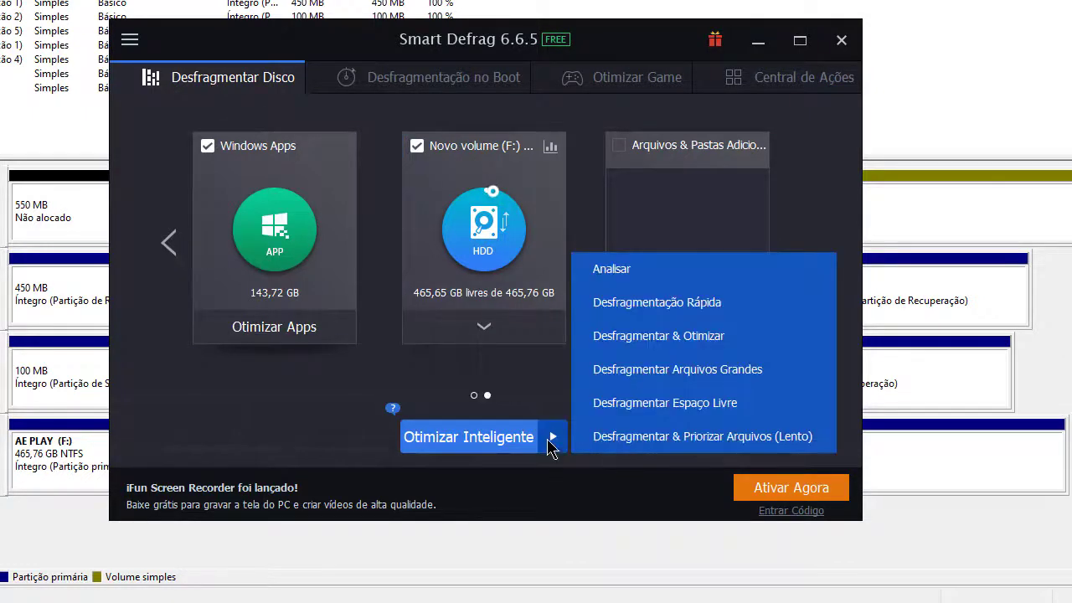
{"action": "left_click", "coordinate": [611, 270]}
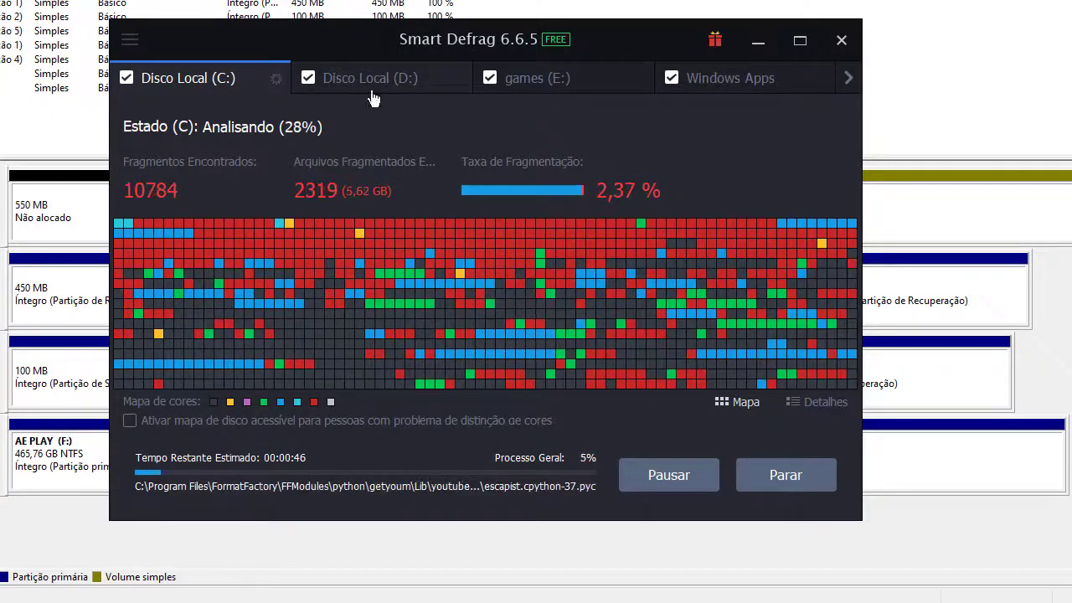
Look through the drives in the analysis, including AE PLAY (F:), then minimize Smart Defrag and reopen it to view the analysis results
{"action": "left_click", "coordinate": [848, 77]}
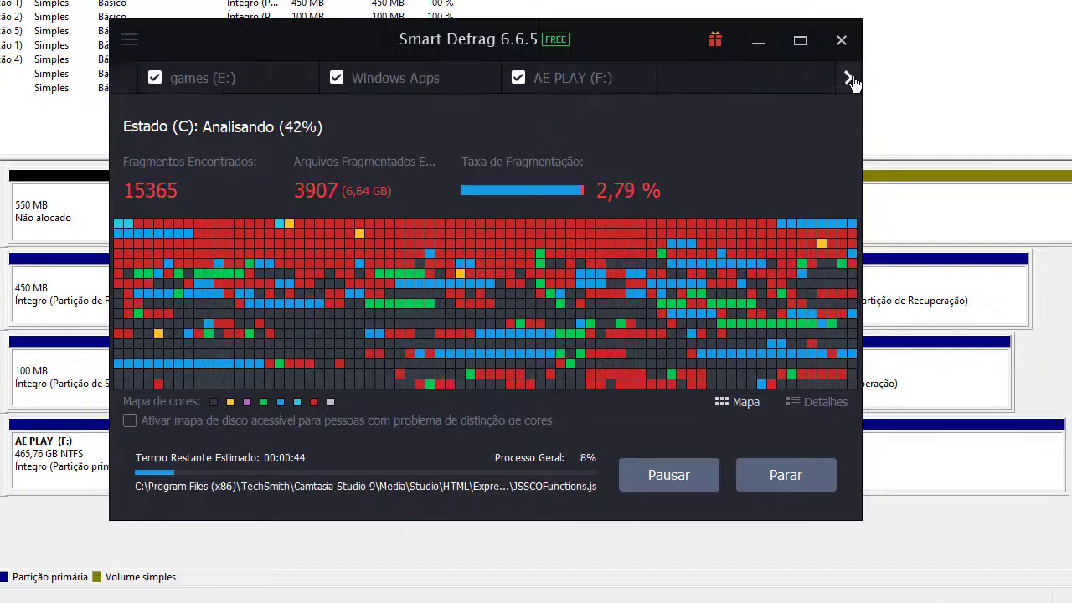
{"action": "left_click", "coordinate": [848, 77]}
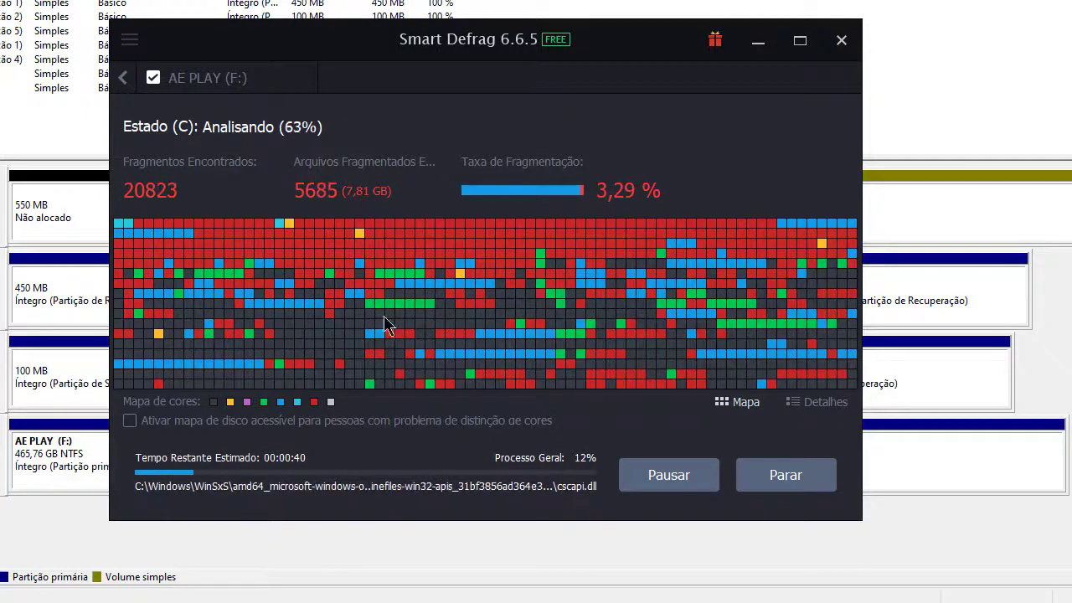
{"action": "left_click", "coordinate": [122, 78]}
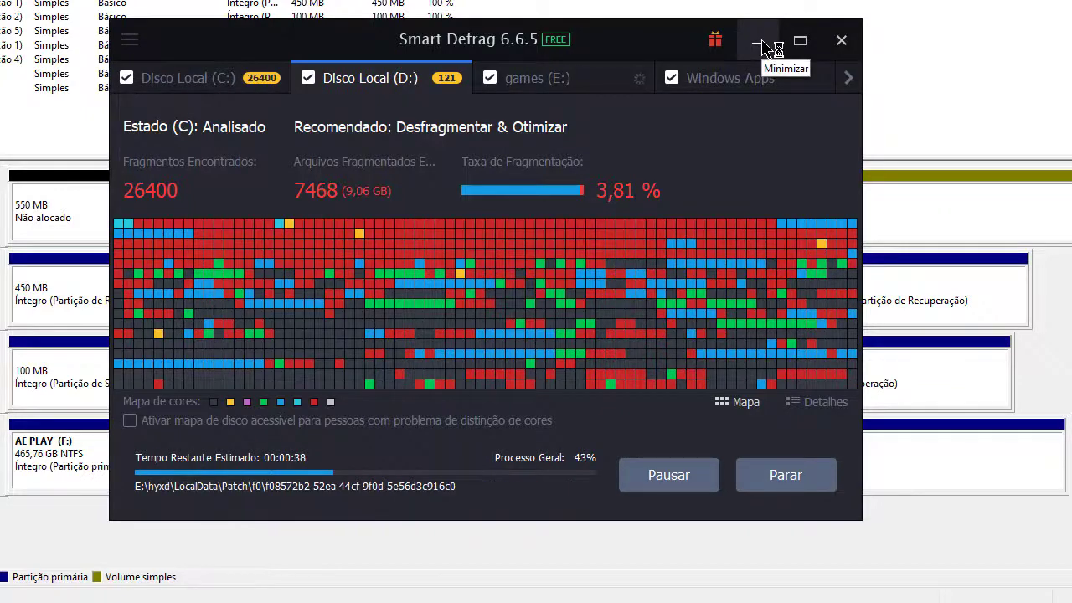
{"action": "left_click", "coordinate": [769, 47]}
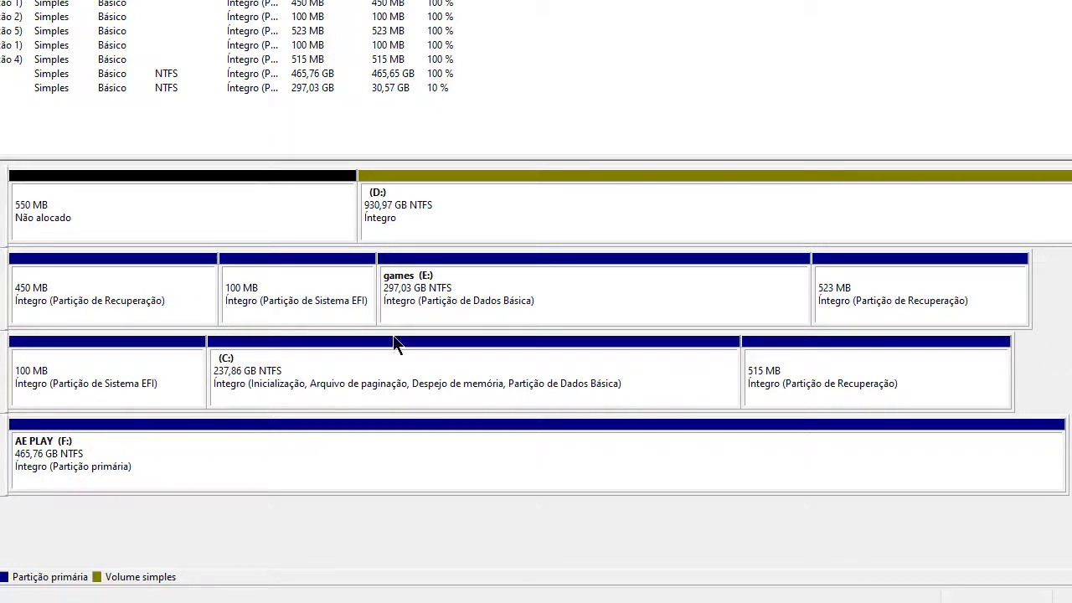
{"action": "left_click", "coordinate": [715, 599]}
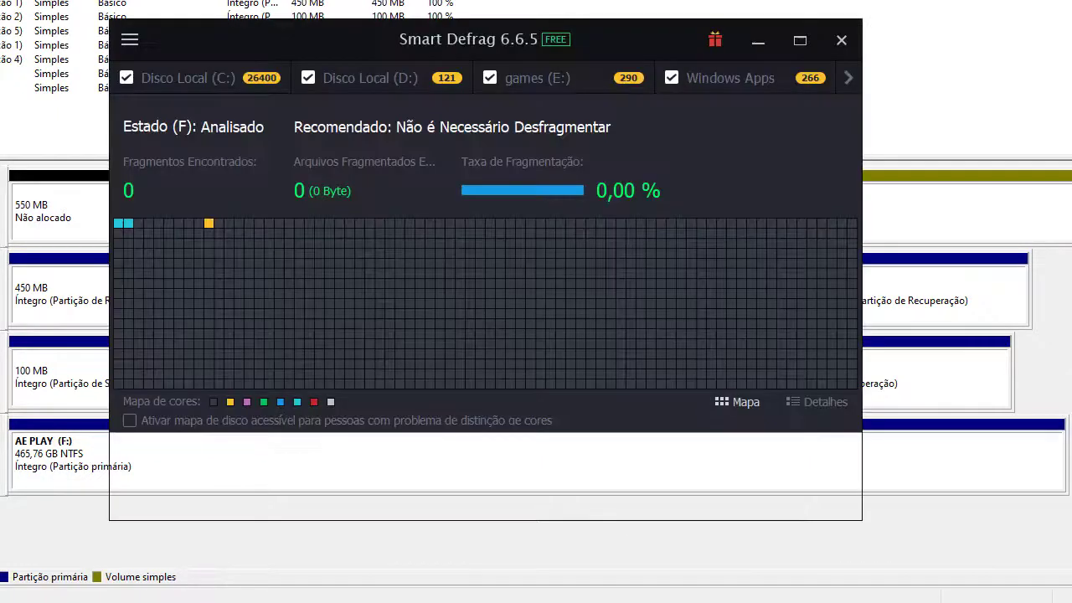